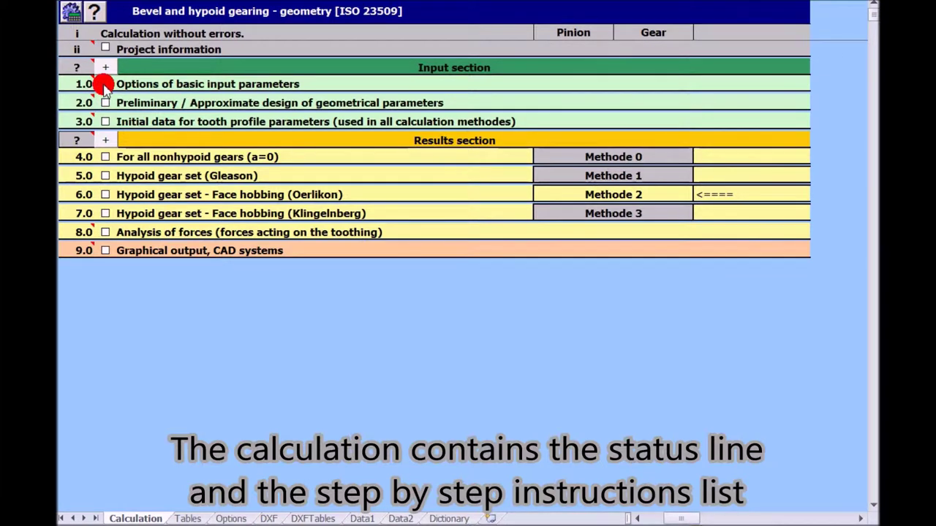
- Expand the basic input parameters and leave the calculation units on SI
{"action": "left_click", "coordinate": [105, 84]}
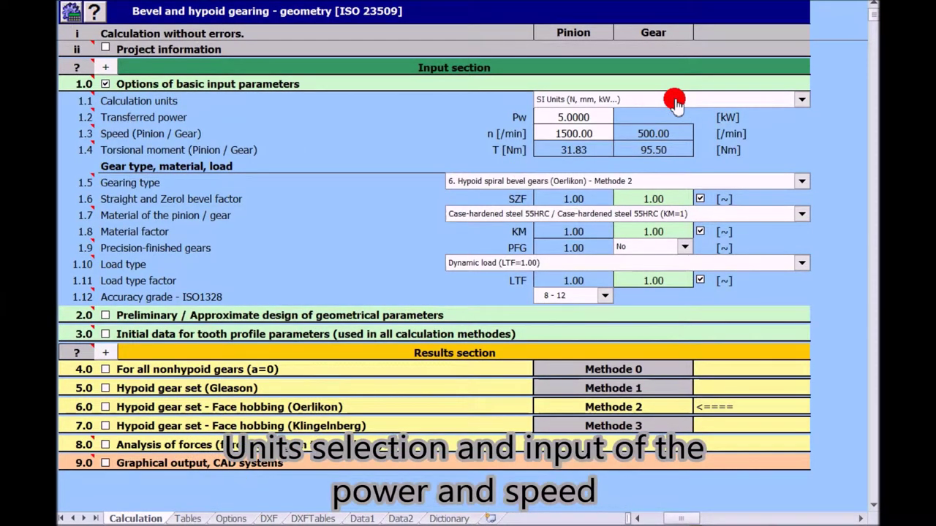
{"action": "left_click", "coordinate": [674, 102]}
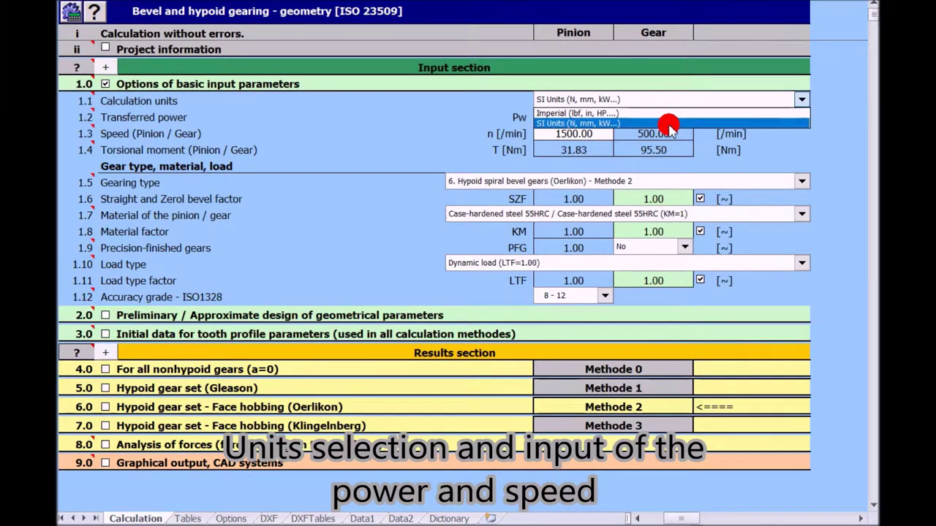
{"action": "left_click", "coordinate": [667, 114]}
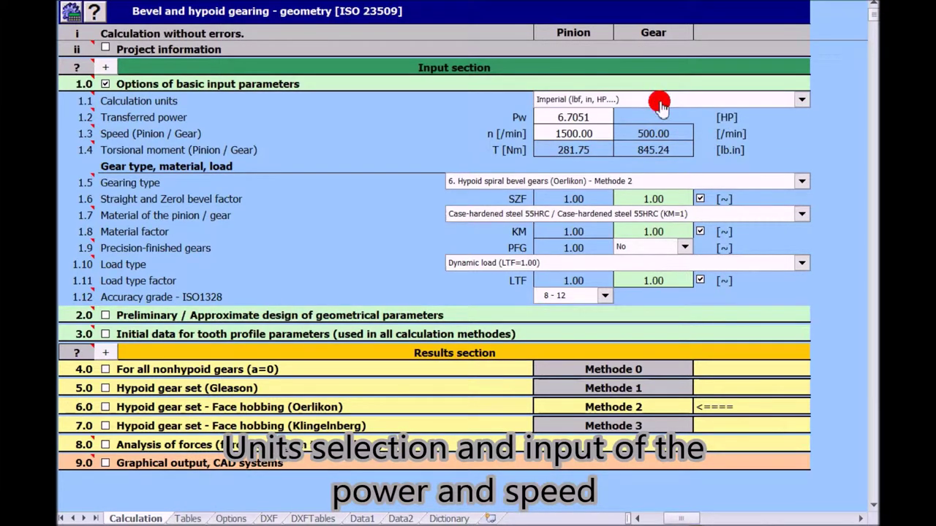
{"action": "left_click", "coordinate": [656, 100]}
{"action": "left_click", "coordinate": [641, 119]}
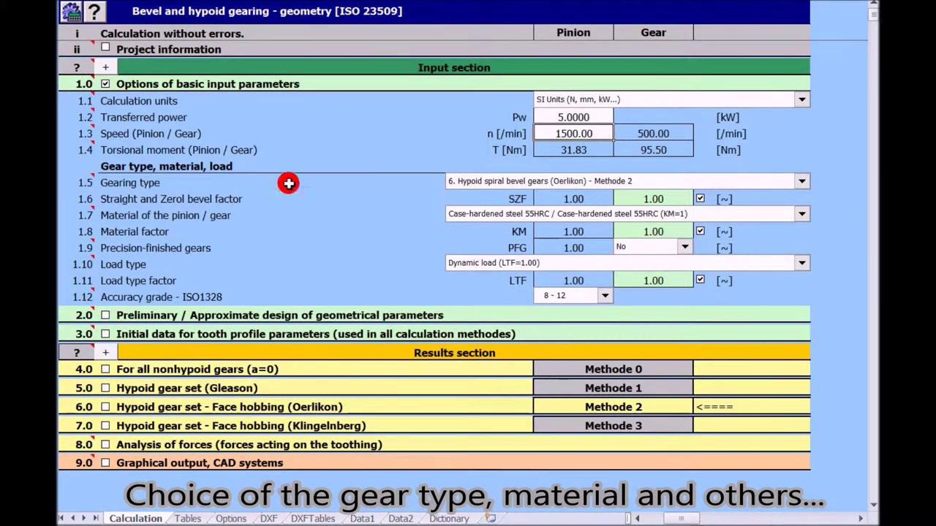
- Keep Oerlikon hypoid spiral bevel gearing and case-hardened 55HRC steel for pinion and gear
{"action": "left_click", "coordinate": [504, 182]}
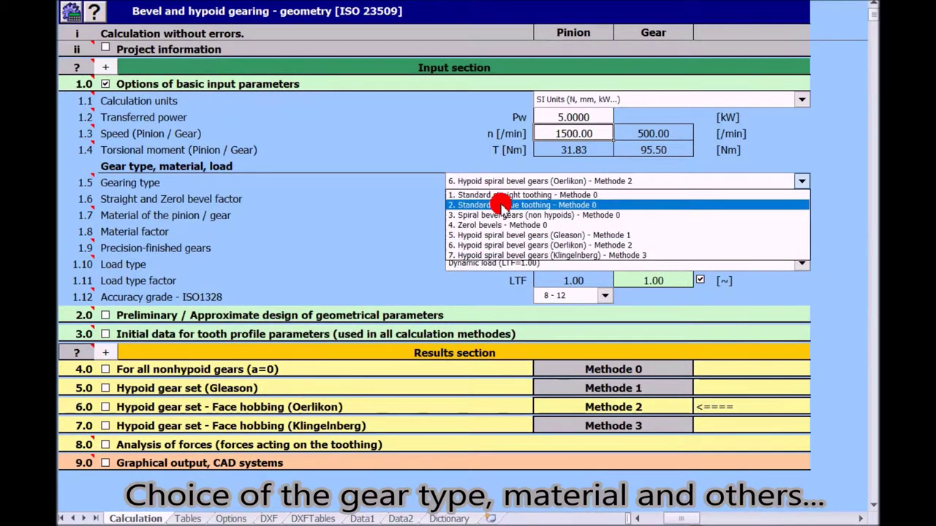
{"action": "left_click", "coordinate": [494, 249]}
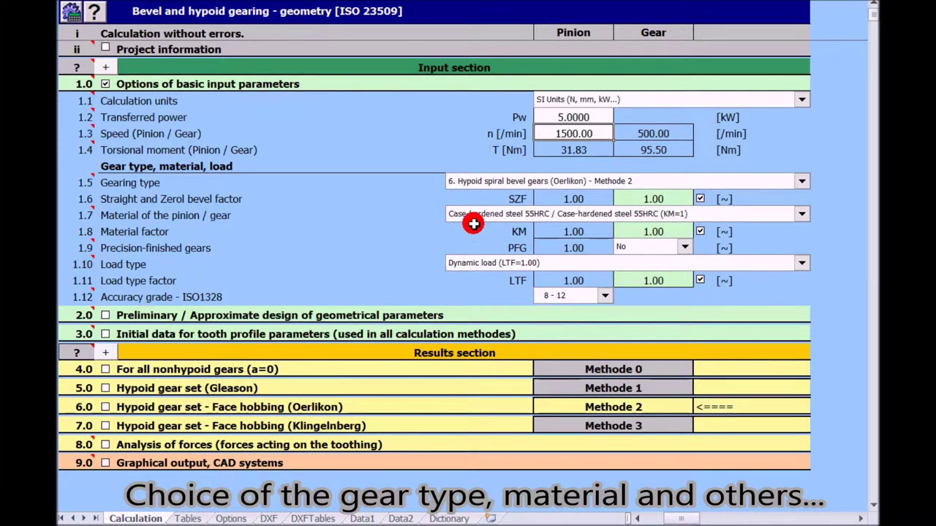
{"action": "left_click", "coordinate": [484, 215]}
{"action": "left_click", "coordinate": [482, 236]}
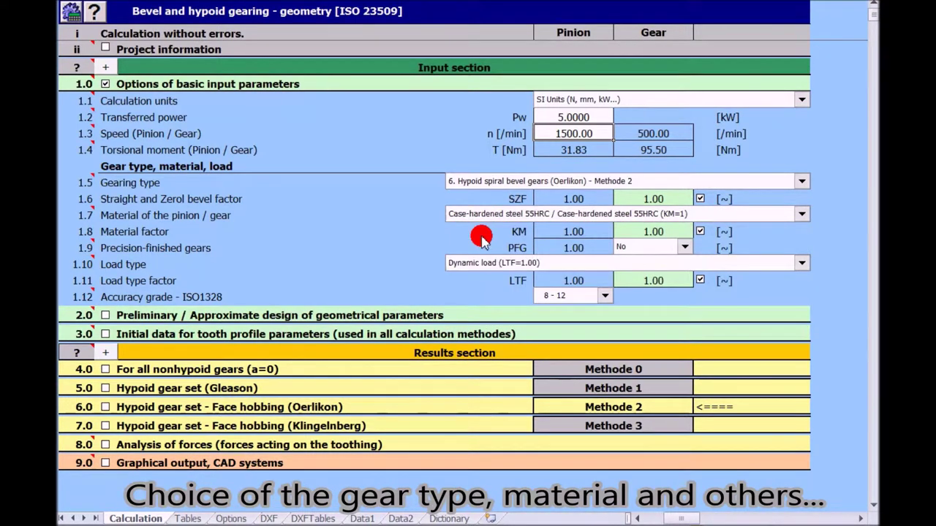
{"action": "left_click", "coordinate": [106, 316]}
- Review the preliminary geometry: ratio 3, 15/45 teeth, 90° shaft angle, 15 mm hypoid offset
{"action": "scroll", "coordinate": [252, 244], "scroll_direction": "down", "scroll_amount": 5}
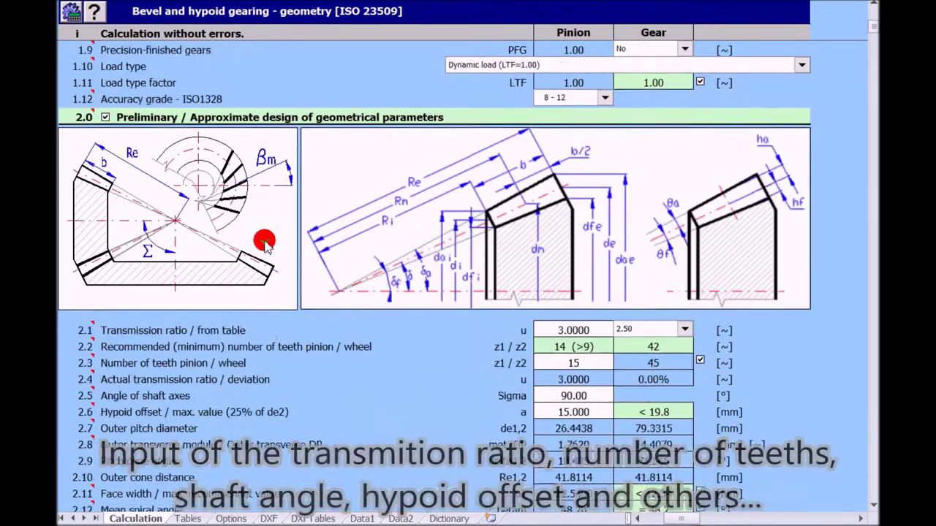
{"action": "scroll", "coordinate": [264, 245], "scroll_direction": "down", "scroll_amount": 1}
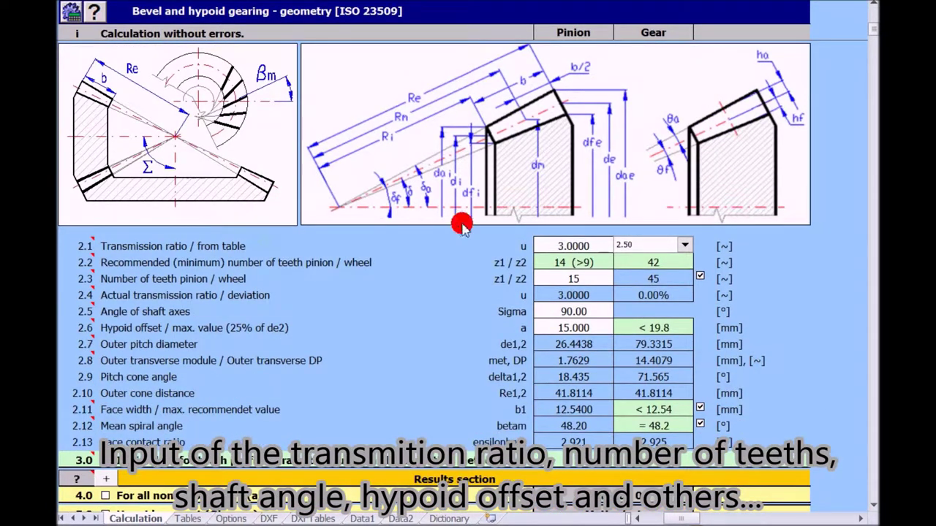
{"action": "left_click", "coordinate": [548, 279]}
{"action": "left_click", "coordinate": [548, 312]}
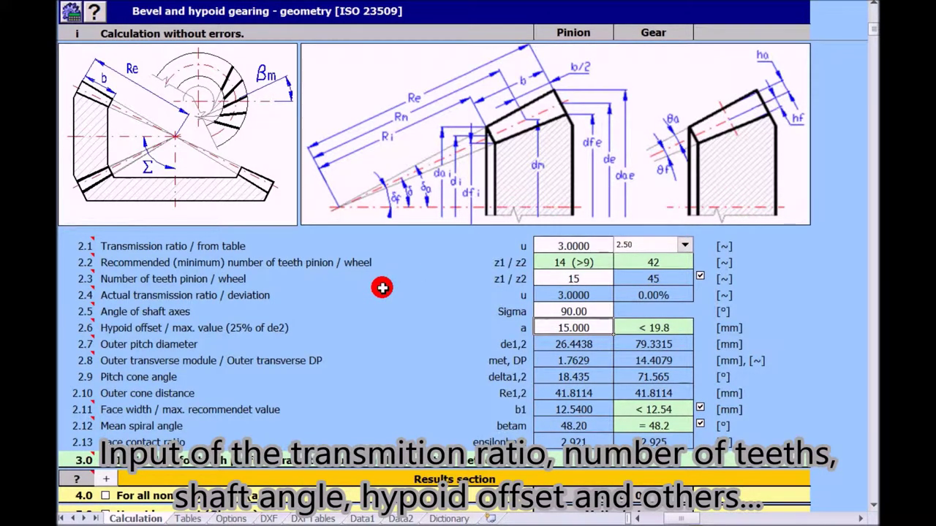
{"action": "scroll", "coordinate": [381, 287], "scroll_direction": "down", "scroll_amount": 5}
{"action": "scroll", "coordinate": [382, 287], "scroll_direction": "down", "scroll_amount": 2}
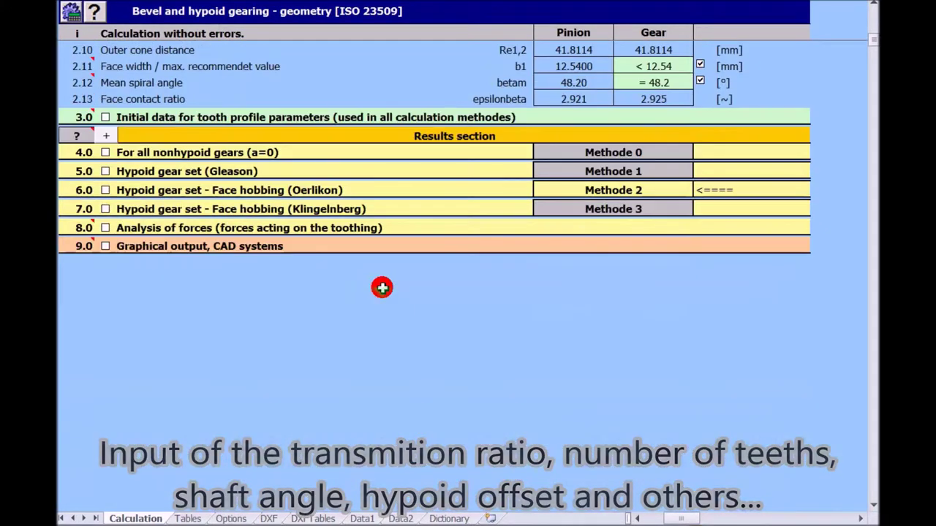
{"action": "scroll", "coordinate": [382, 288], "scroll_direction": "down", "scroll_amount": 1}
{"action": "scroll", "coordinate": [382, 287], "scroll_direction": "down", "scroll_amount": 1}
{"action": "scroll", "coordinate": [382, 287], "scroll_direction": "up", "scroll_amount": 1}
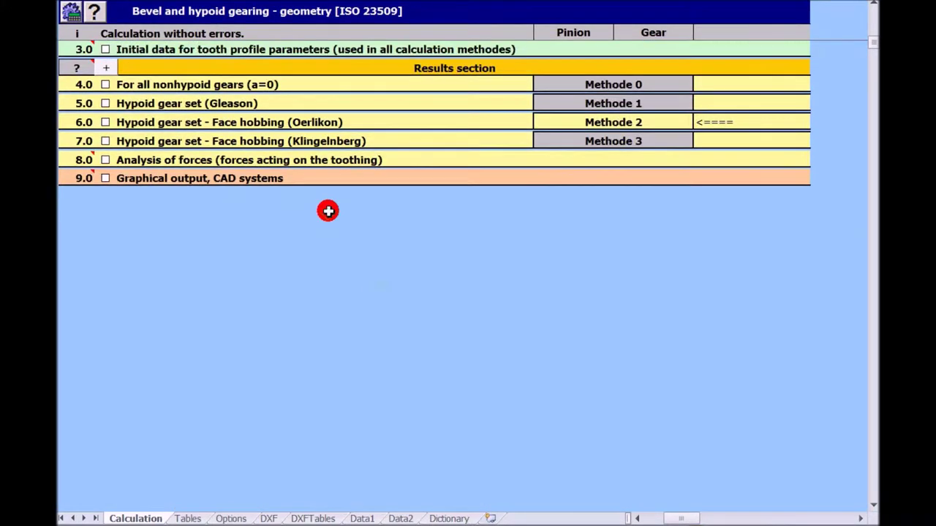
{"action": "left_click", "coordinate": [105, 49]}
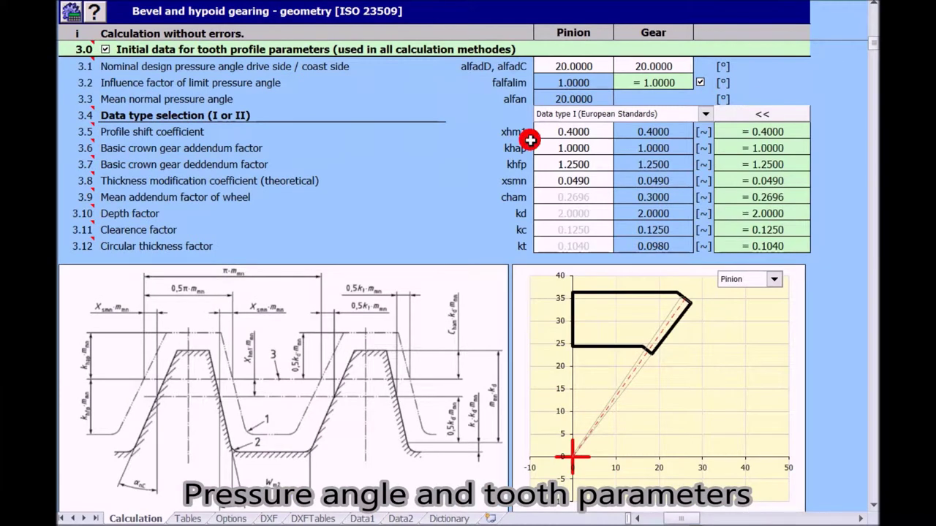
{"action": "left_click", "coordinate": [647, 65]}
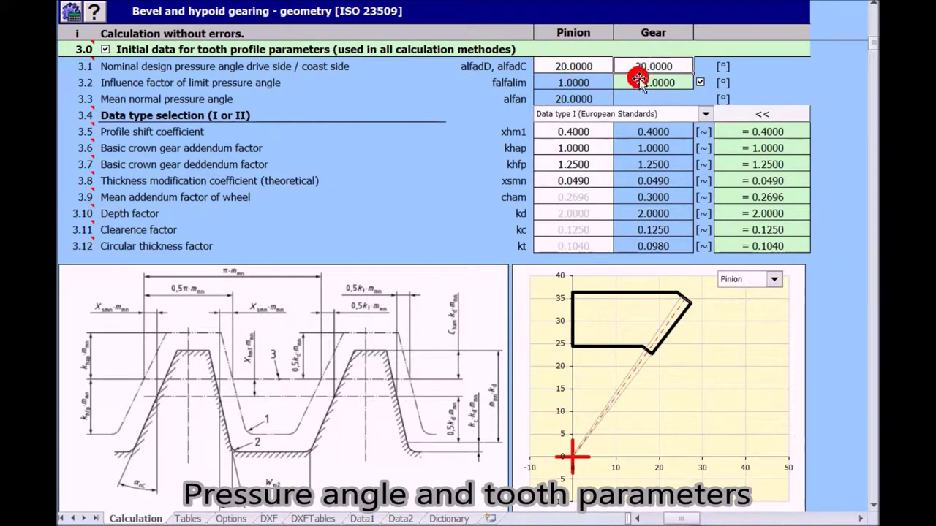
{"action": "left_click", "coordinate": [683, 115]}
{"action": "left_click", "coordinate": [662, 139]}
{"action": "left_click", "coordinate": [643, 114]}
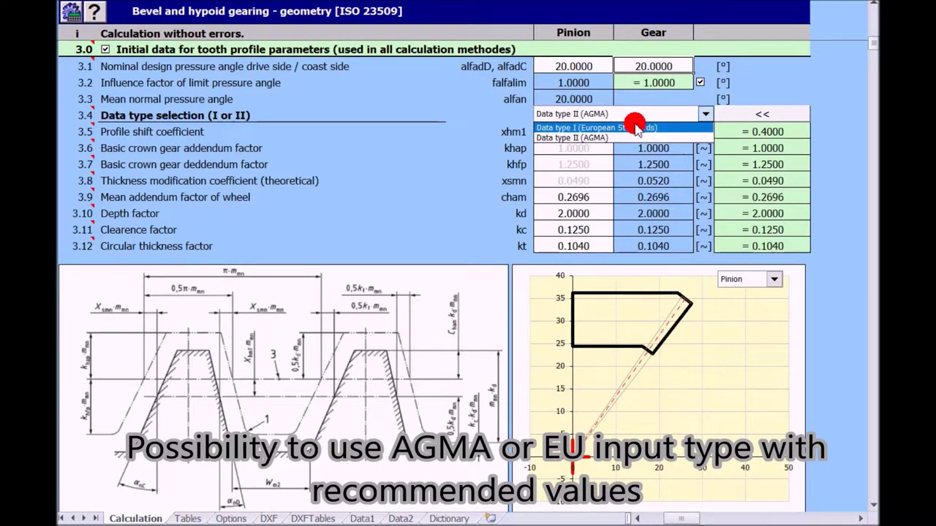
{"action": "left_click", "coordinate": [637, 128]}
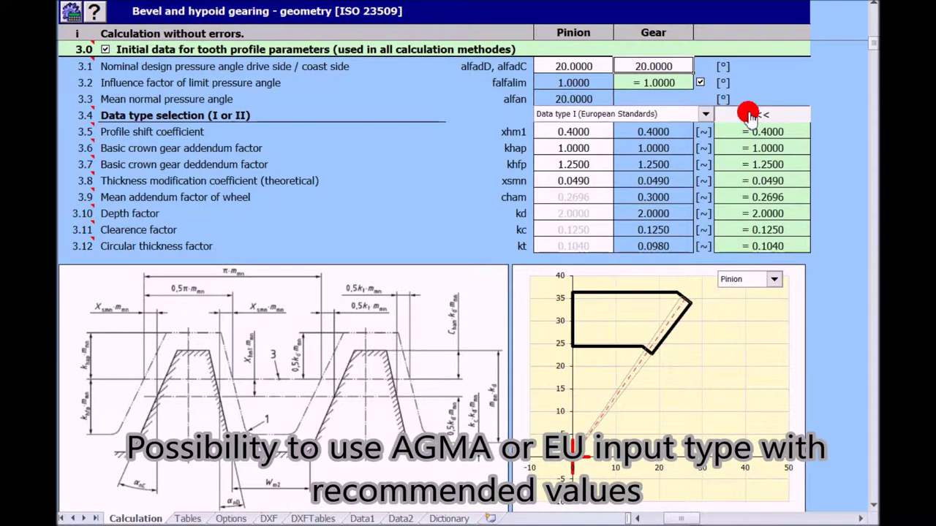
{"action": "left_click", "coordinate": [105, 49]}
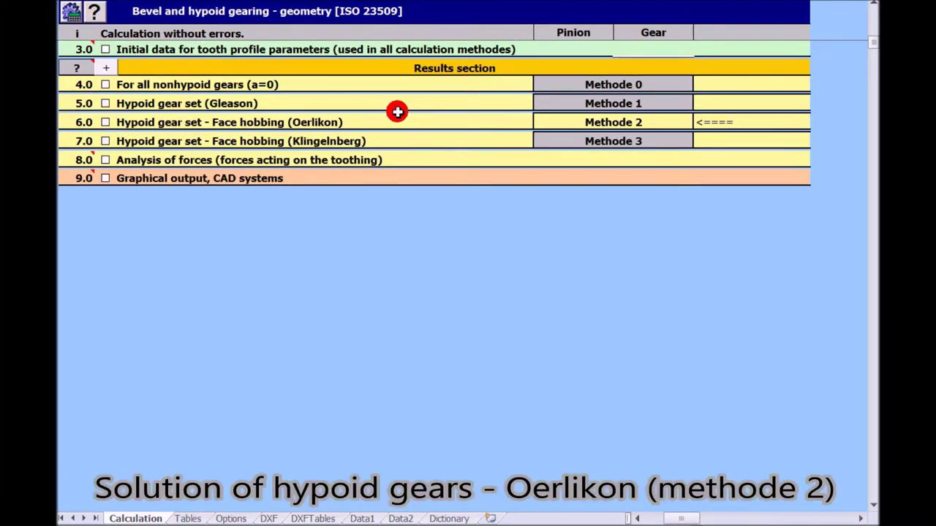
- Expand the Methode 2 Oerlikon face-hobbing results, keeping the Standard depthwise taper
{"action": "left_click", "coordinate": [105, 122]}
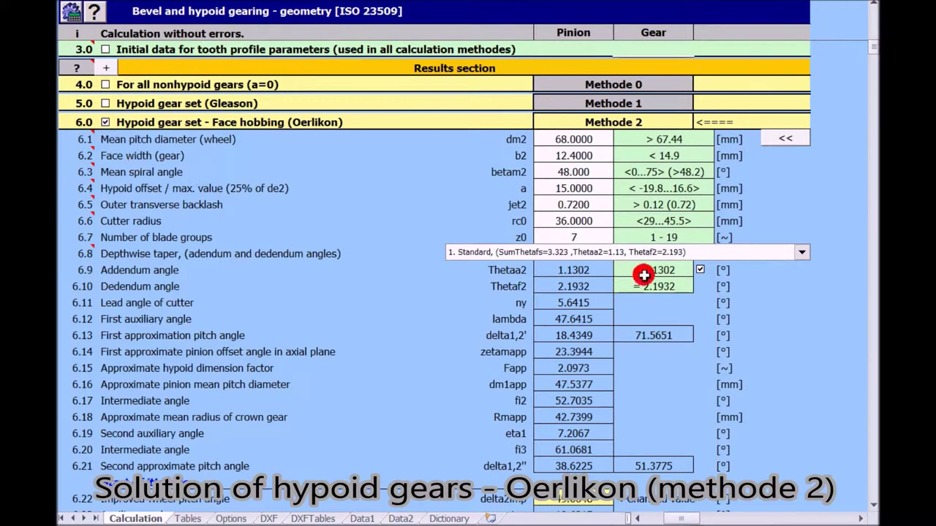
{"action": "left_click", "coordinate": [786, 139]}
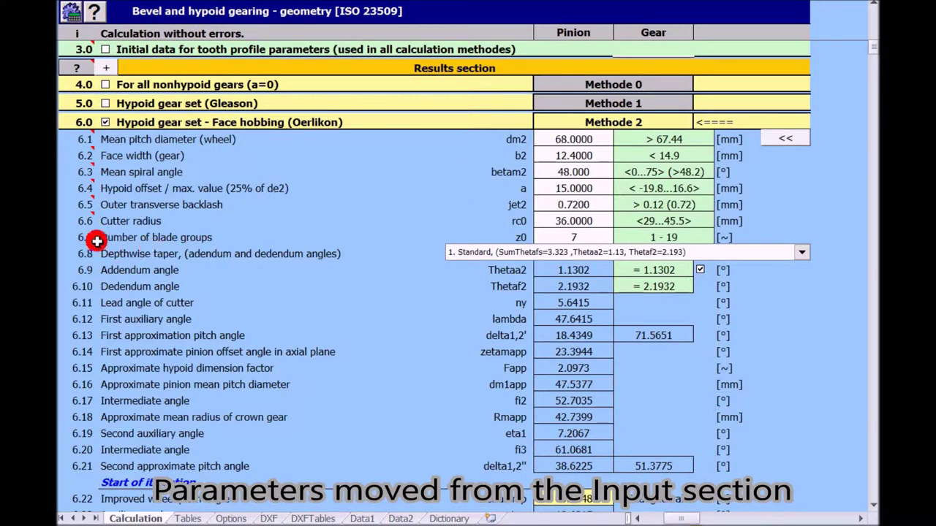
{"action": "left_click", "coordinate": [488, 253]}
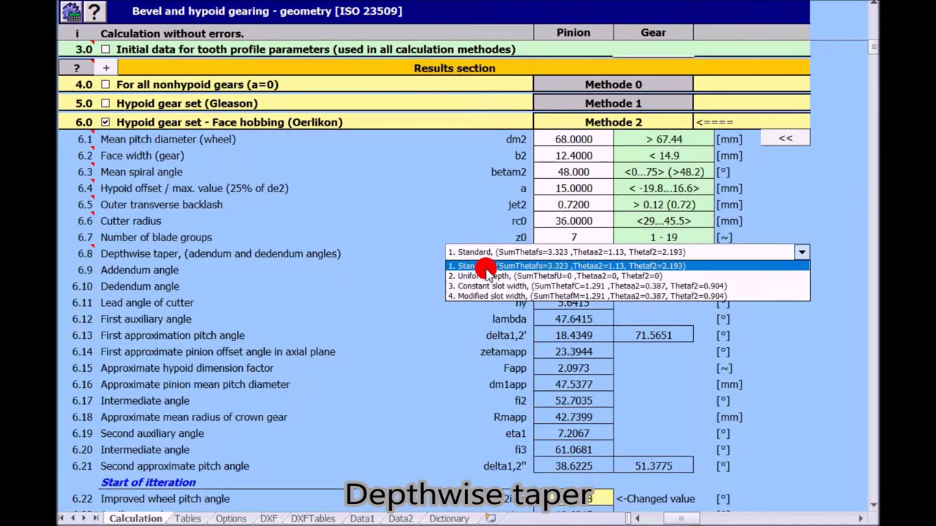
{"action": "left_click", "coordinate": [486, 270]}
- Scroll through the 6.x geometry rows down to section 9.0, Graphical output, CAD systems
{"action": "scroll", "coordinate": [812, 221], "scroll_direction": "down", "scroll_amount": 3}
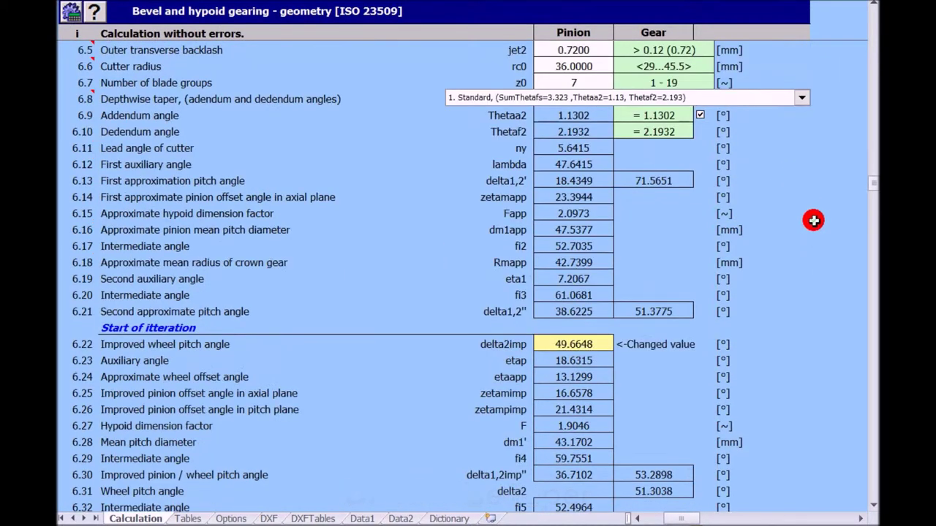
{"action": "scroll", "coordinate": [813, 220], "scroll_direction": "down", "scroll_amount": 2}
{"action": "scroll", "coordinate": [813, 220], "scroll_direction": "down", "scroll_amount": 5}
{"action": "scroll", "coordinate": [812, 221], "scroll_direction": "down", "scroll_amount": 5}
{"action": "scroll", "coordinate": [811, 222], "scroll_direction": "down", "scroll_amount": 4}
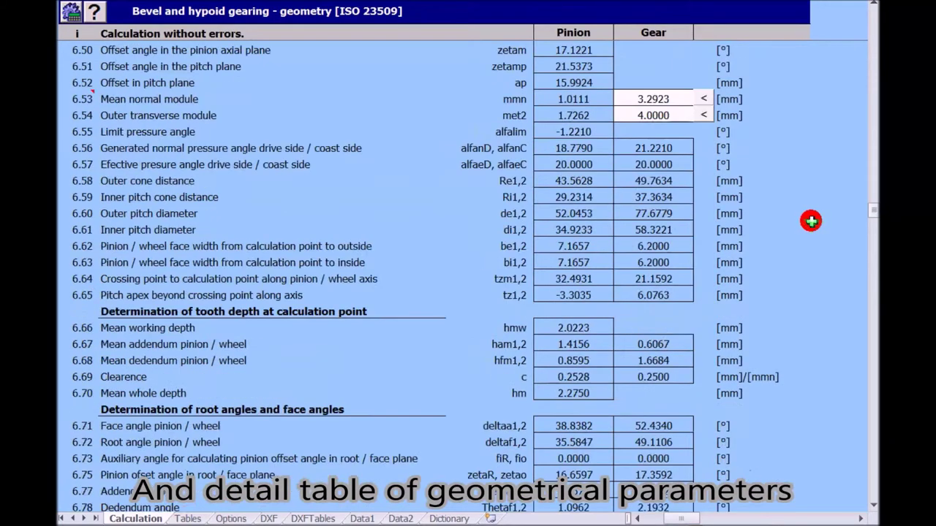
{"action": "scroll", "coordinate": [810, 224], "scroll_direction": "down", "scroll_amount": 5}
{"action": "scroll", "coordinate": [811, 223], "scroll_direction": "down", "scroll_amount": 3}
{"action": "scroll", "coordinate": [810, 224], "scroll_direction": "down", "scroll_amount": 8}
{"action": "scroll", "coordinate": [809, 224], "scroll_direction": "down", "scroll_amount": 2}
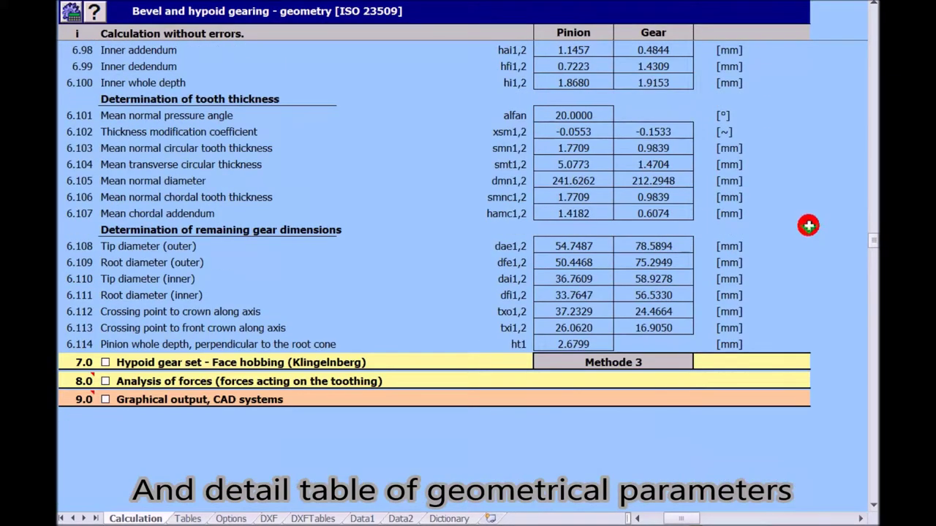
{"action": "scroll", "coordinate": [809, 226], "scroll_direction": "down", "scroll_amount": 2}
{"action": "scroll", "coordinate": [808, 225], "scroll_direction": "down", "scroll_amount": 5}
{"action": "scroll", "coordinate": [808, 224], "scroll_direction": "down", "scroll_amount": 1}
{"action": "scroll", "coordinate": [809, 225], "scroll_direction": "down", "scroll_amount": 1}
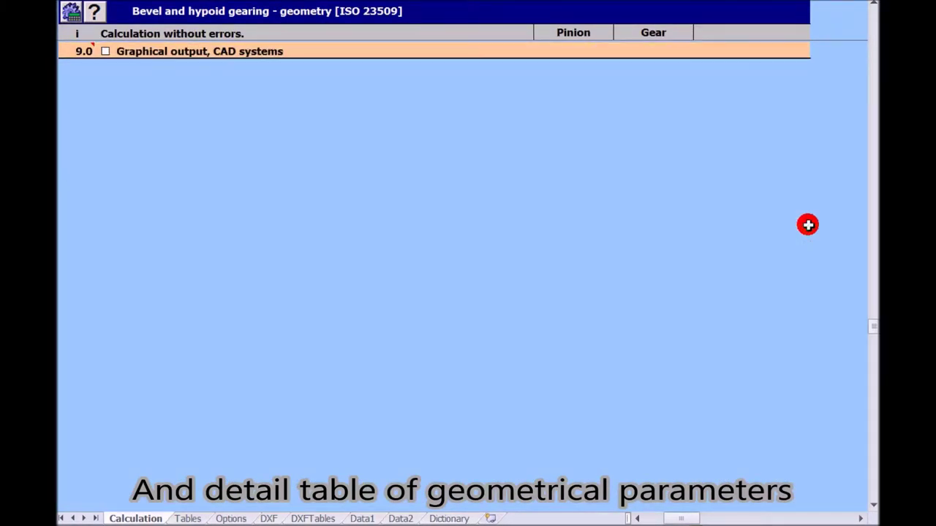
{"action": "left_click", "coordinate": [105, 51]}
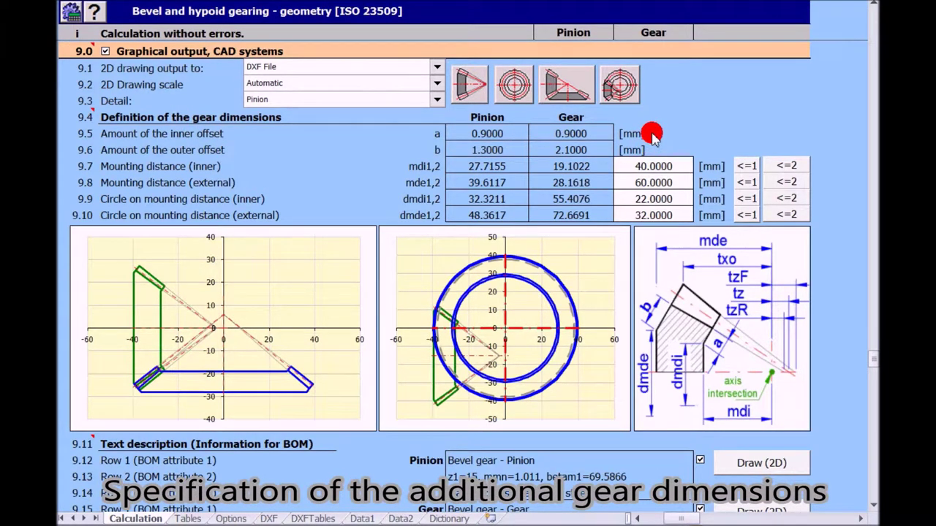
- Try a 7 mm pinion outer offset, then undo it back to 1.3 mm
{"action": "left_click", "coordinate": [650, 134]}
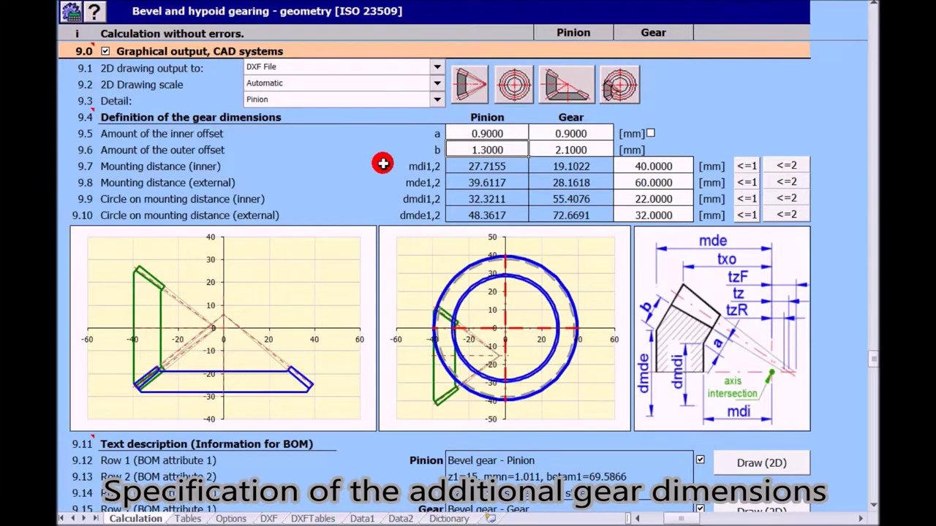
{"action": "type", "text": "7"}
{"action": "key", "text": "Return"}
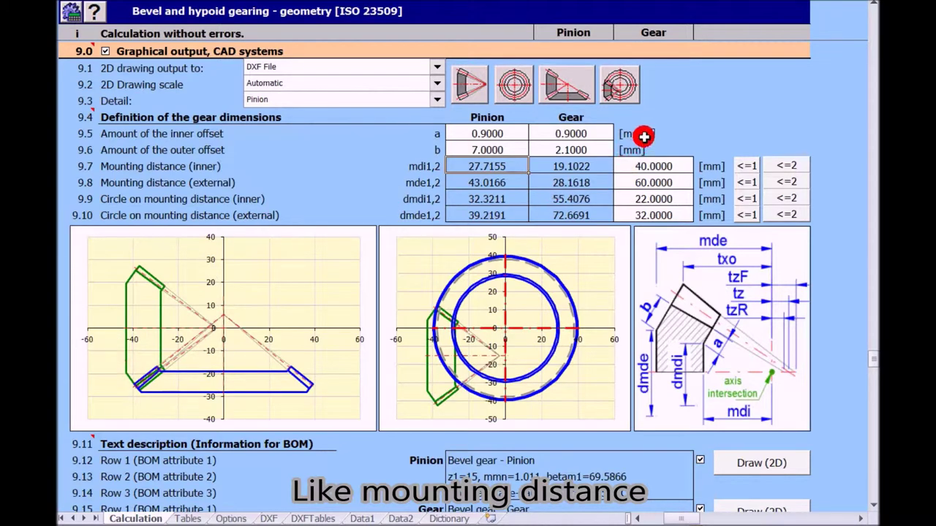
{"action": "key", "text": "ctrl+z"}
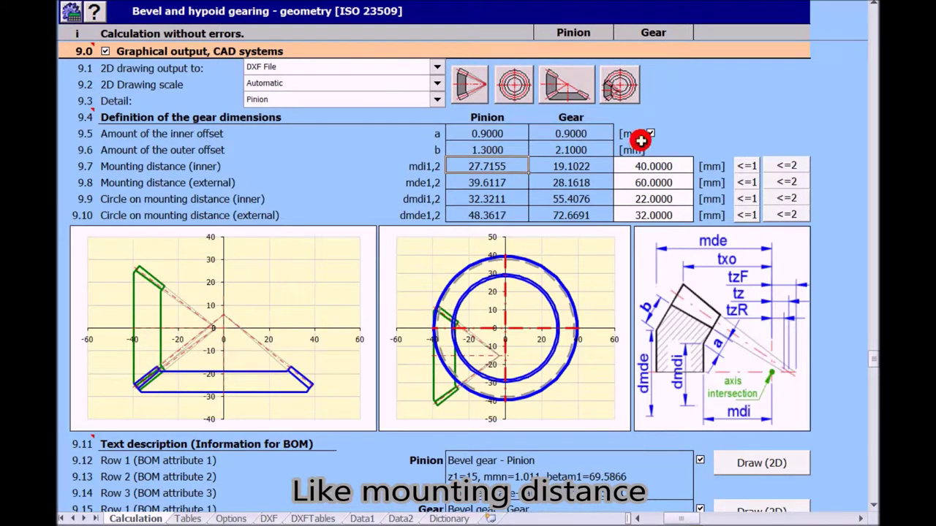
{"action": "scroll", "coordinate": [635, 138], "scroll_direction": "down", "scroll_amount": 1}
- Reset the tooth curve trajectory chart with =0, then step it forward with +1
{"action": "scroll", "coordinate": [603, 152], "scroll_direction": "down", "scroll_amount": 3}
{"action": "scroll", "coordinate": [592, 168], "scroll_direction": "down", "scroll_amount": 3}
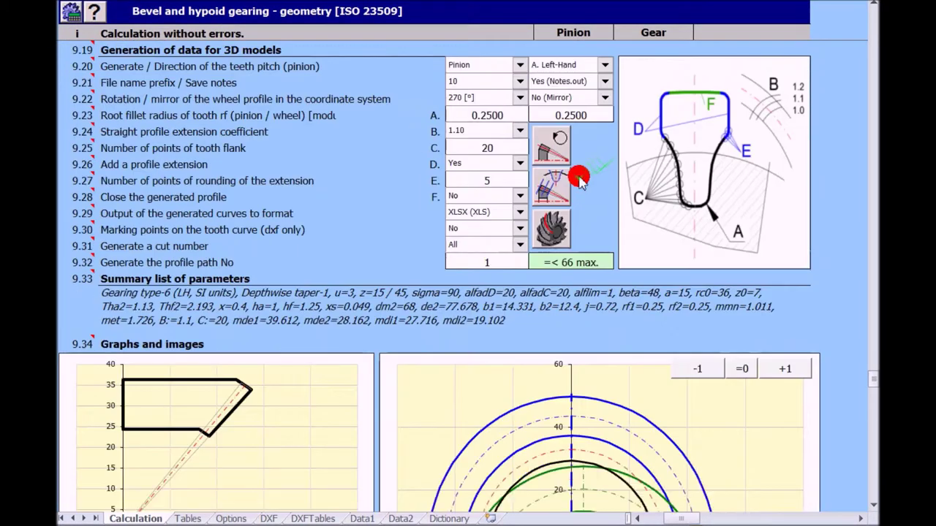
{"action": "scroll", "coordinate": [583, 184], "scroll_direction": "down", "scroll_amount": 3}
{"action": "scroll", "coordinate": [578, 176], "scroll_direction": "down", "scroll_amount": 1}
{"action": "scroll", "coordinate": [589, 181], "scroll_direction": "down", "scroll_amount": 1}
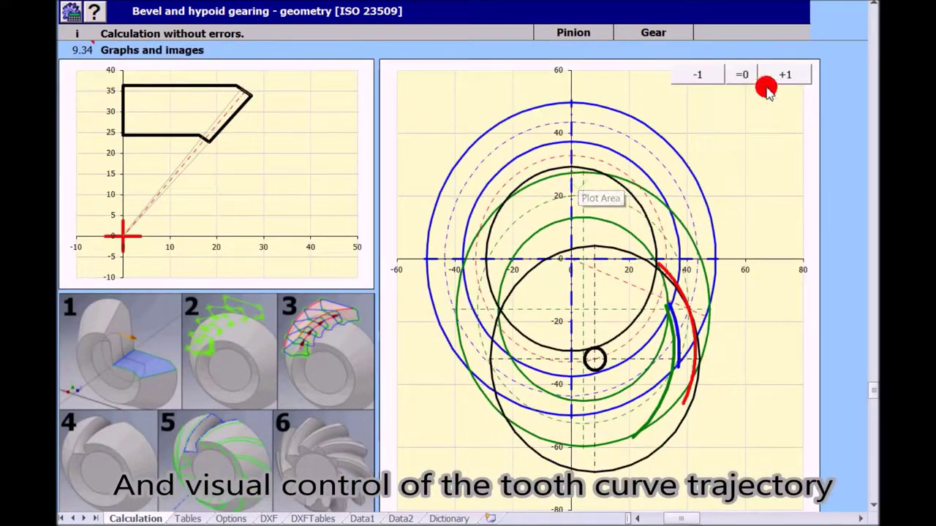
{"action": "left_click", "coordinate": [744, 75]}
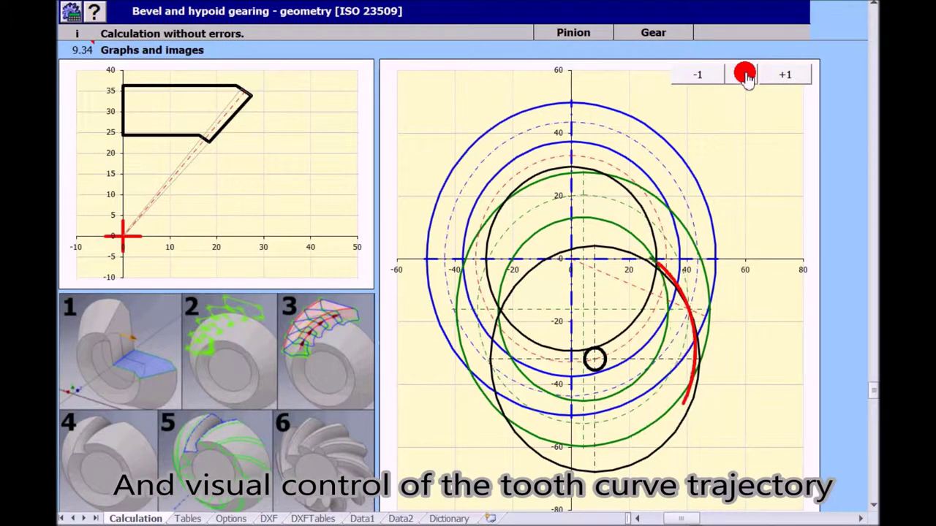
{"action": "left_click", "coordinate": [773, 75]}
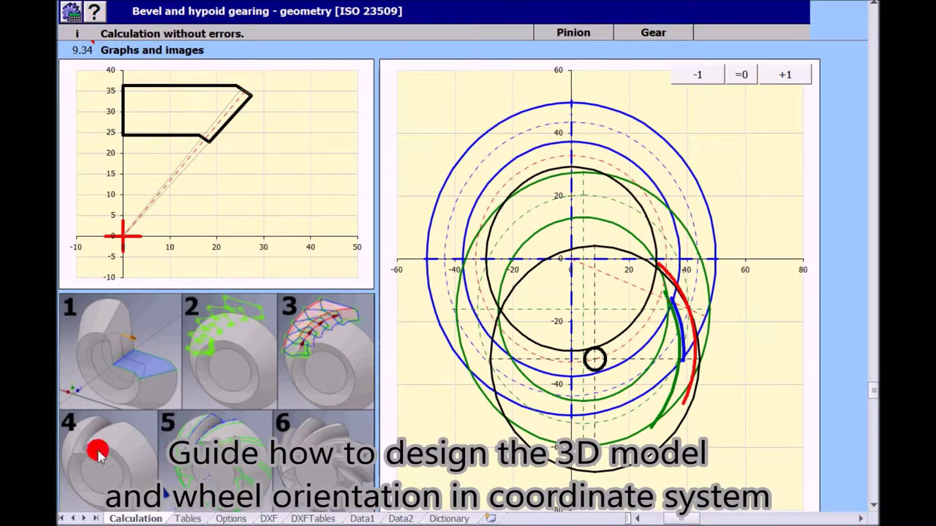
{"action": "scroll", "coordinate": [382, 240], "scroll_direction": "up", "scroll_amount": 2}
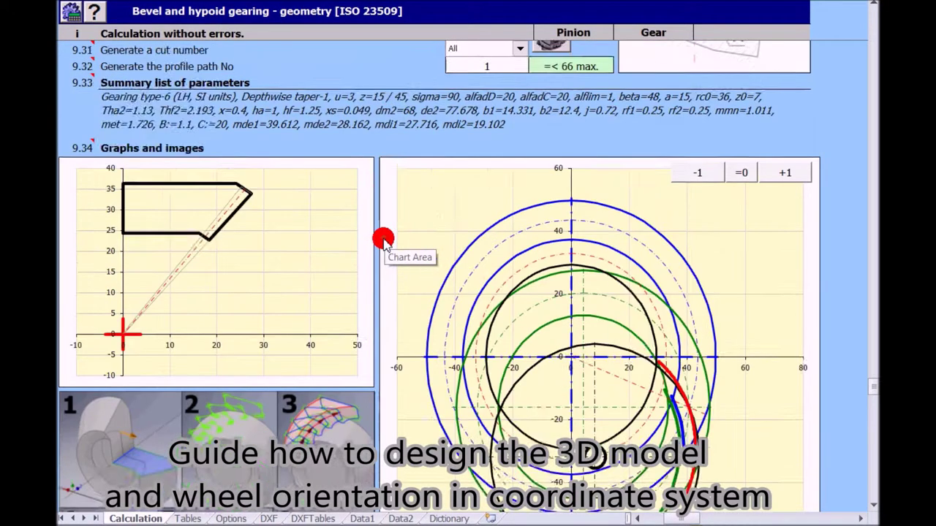
- Keep Pinion as the generated part and XLSX (XLS) as the curve output format
{"action": "scroll", "coordinate": [382, 239], "scroll_direction": "up", "scroll_amount": 2}
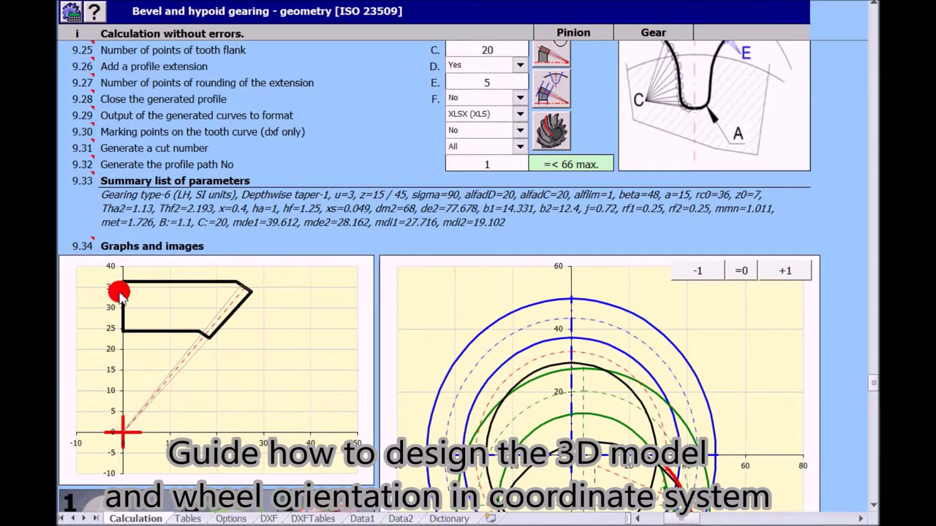
{"action": "scroll", "coordinate": [533, 257], "scroll_direction": "up", "scroll_amount": 2}
{"action": "scroll", "coordinate": [525, 262], "scroll_direction": "up", "scroll_amount": 2}
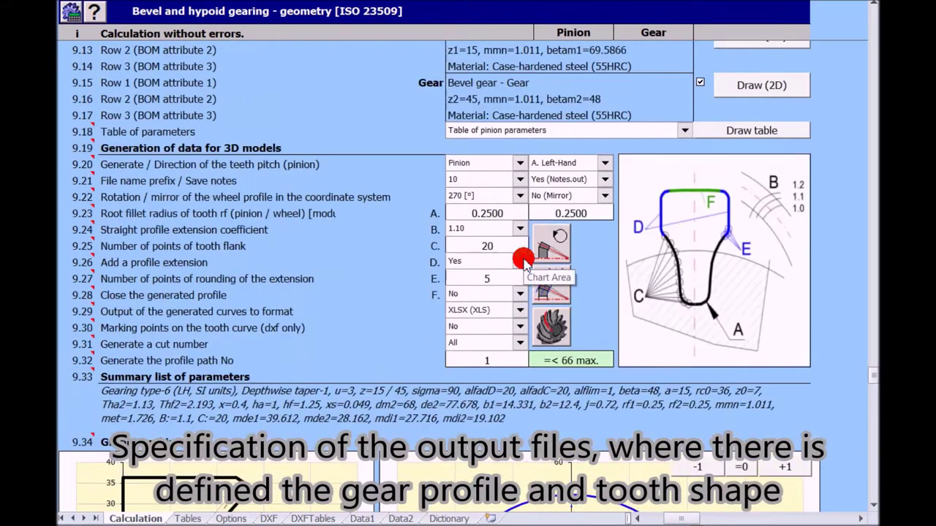
{"action": "left_click", "coordinate": [519, 163]}
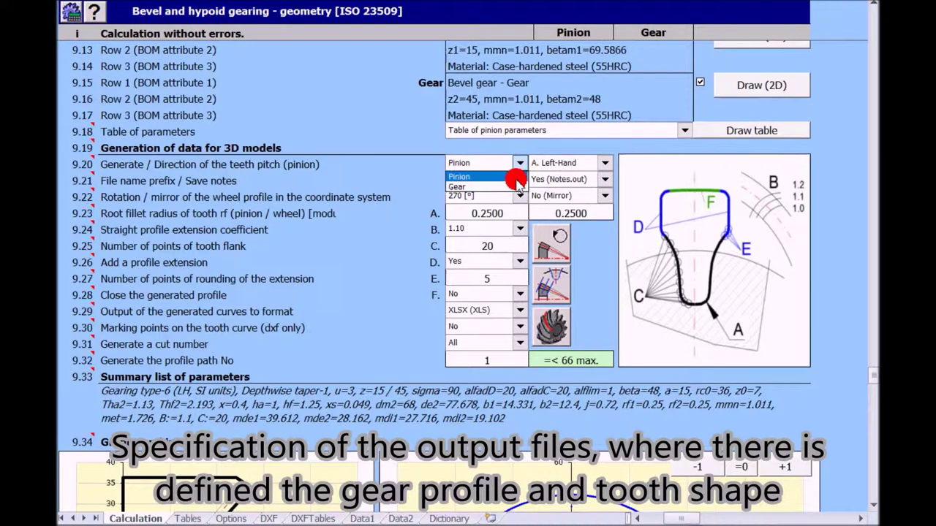
{"action": "left_click", "coordinate": [516, 178]}
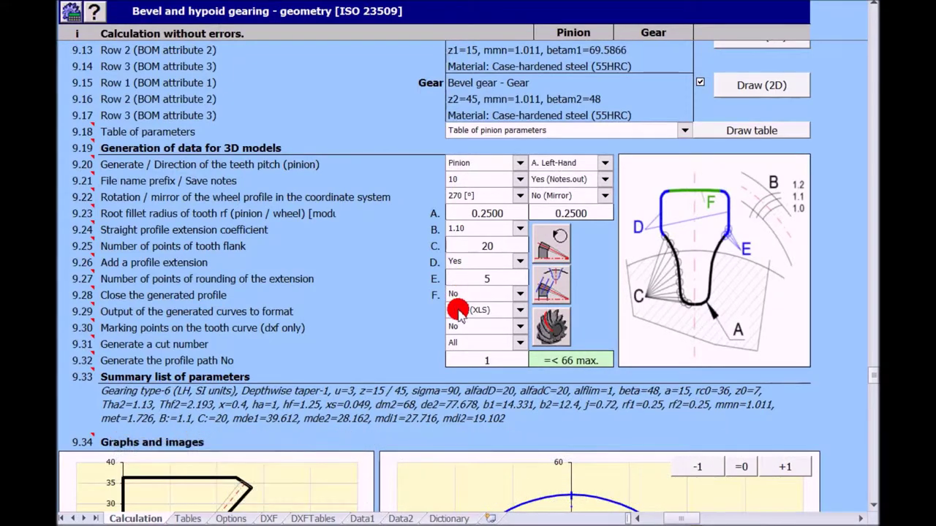
{"action": "left_click", "coordinate": [519, 310]}
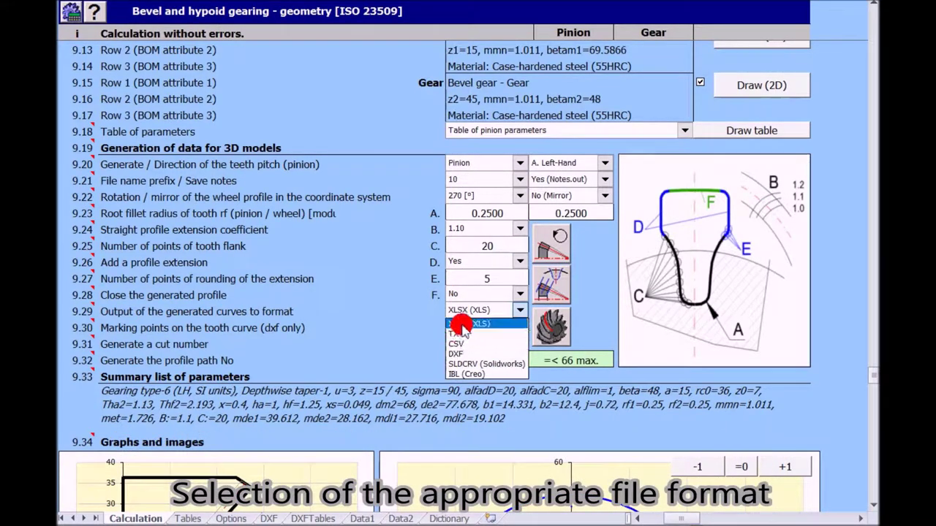
{"action": "left_click", "coordinate": [462, 324]}
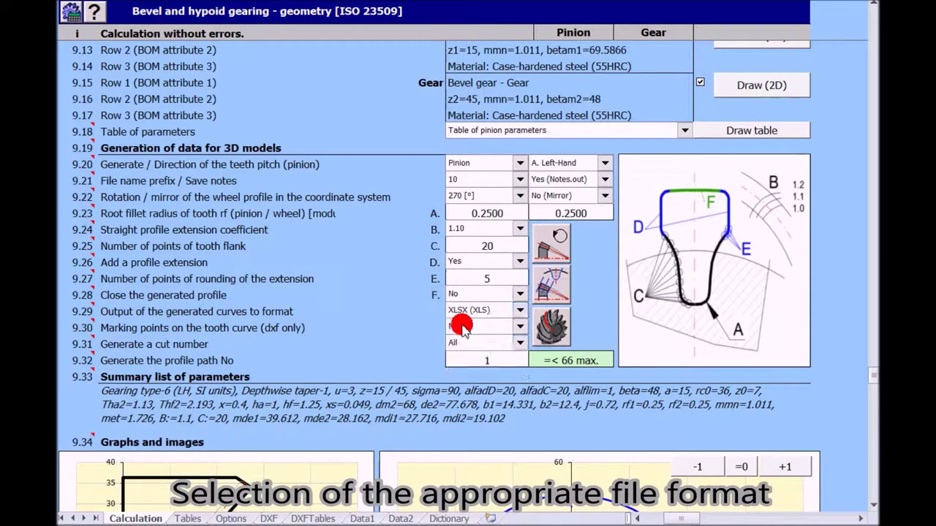
- Export the pinion cone profile as 10_Pinion-Cone and the tooth profiles as 10_Pinion
{"action": "left_click", "coordinate": [555, 245]}
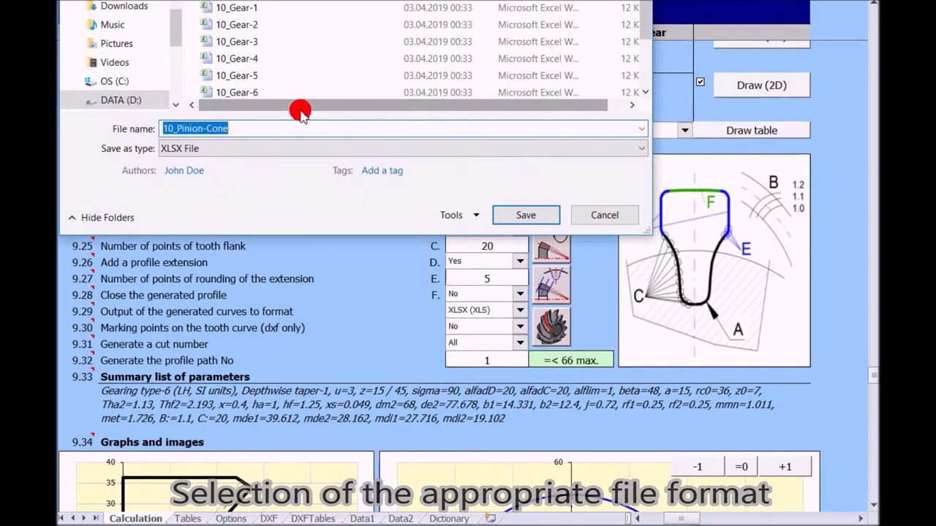
{"action": "left_click", "coordinate": [517, 215]}
{"action": "left_click", "coordinate": [557, 287]}
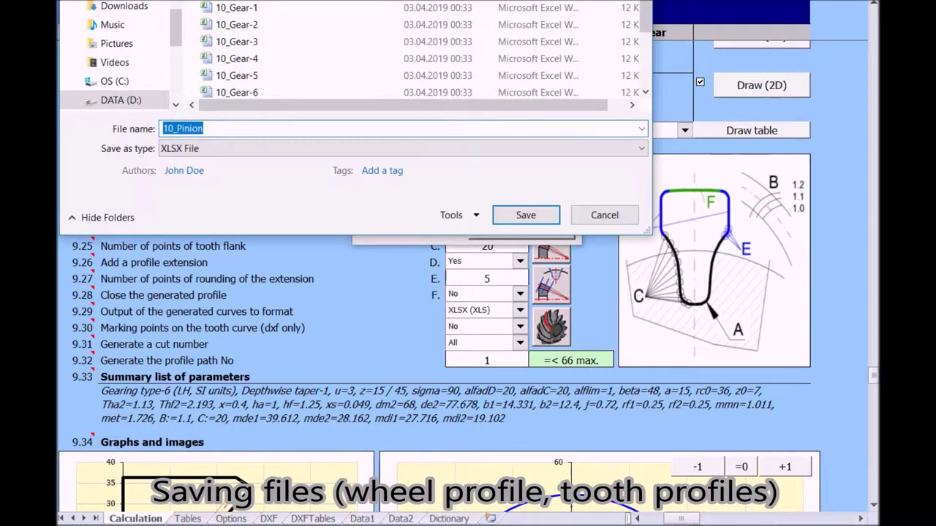
{"action": "left_click_drag", "start_coordinate": [353, 1], "coordinate": [455, 8]}
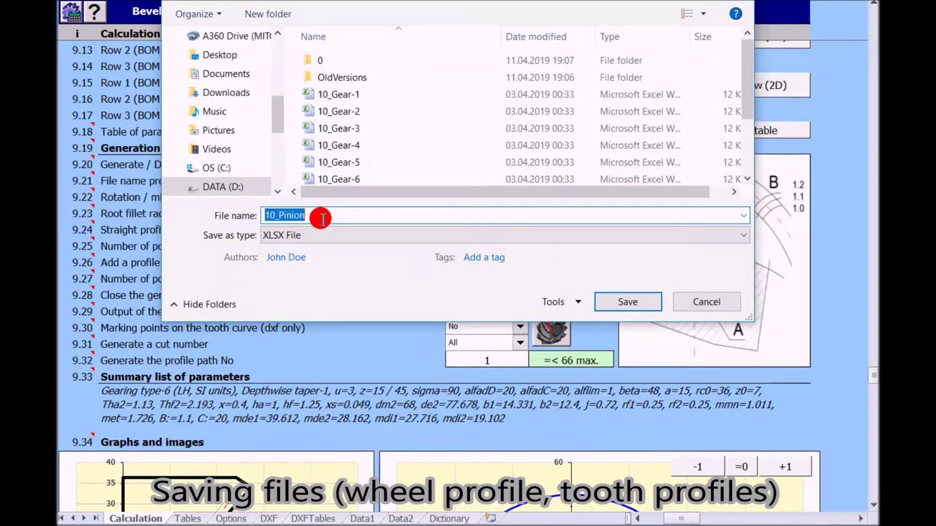
{"action": "left_click", "coordinate": [627, 304]}
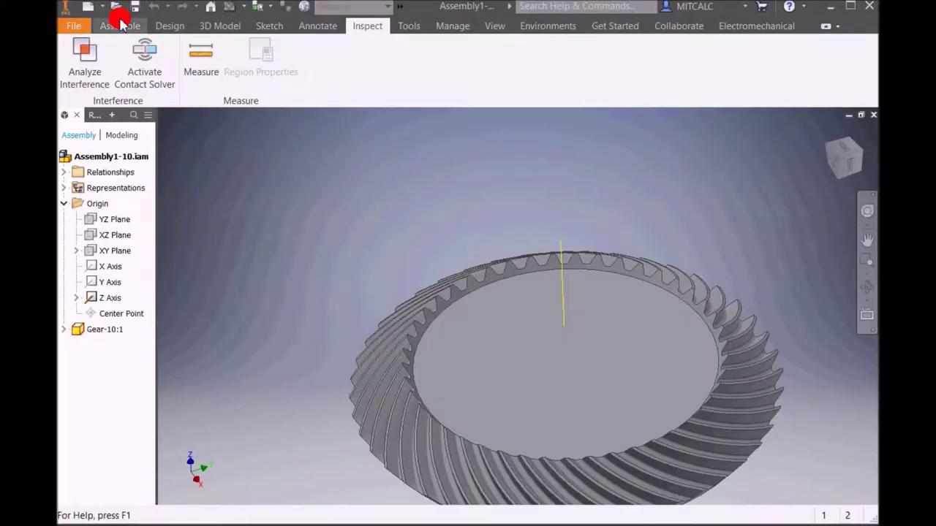
- Create a new part from the Standard (mm).ipt template
{"action": "left_click", "coordinate": [77, 24]}
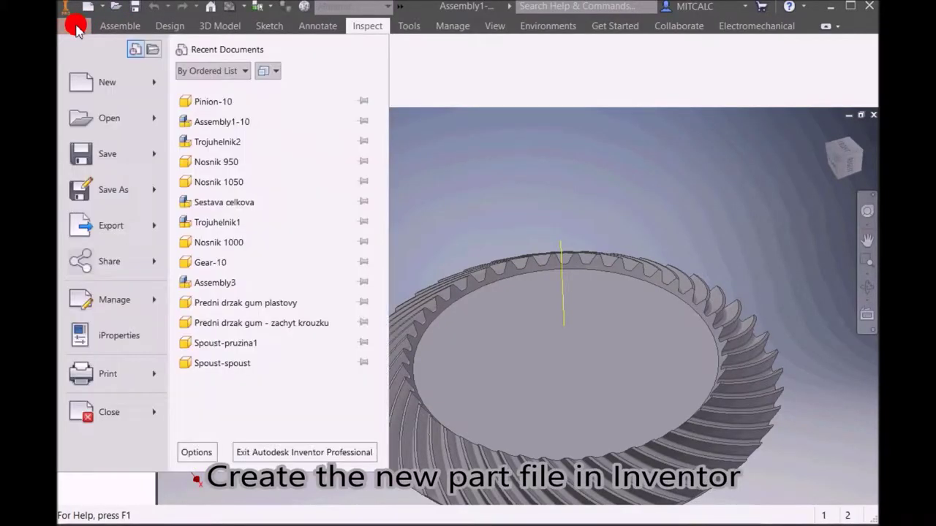
{"action": "left_click", "coordinate": [119, 84]}
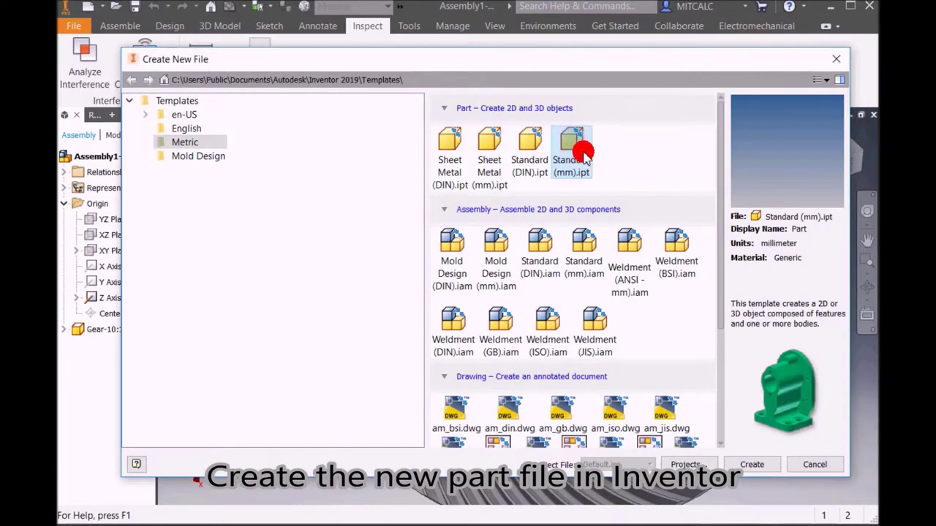
{"action": "double_click", "coordinate": [571, 149]}
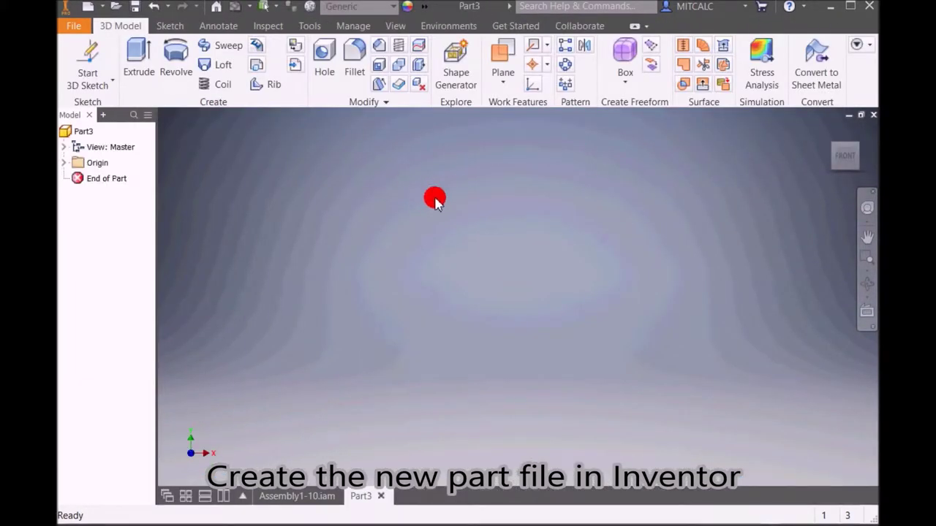
- Start a 2D sketch on the part's XZ origin plane
{"action": "left_click", "coordinate": [112, 79]}
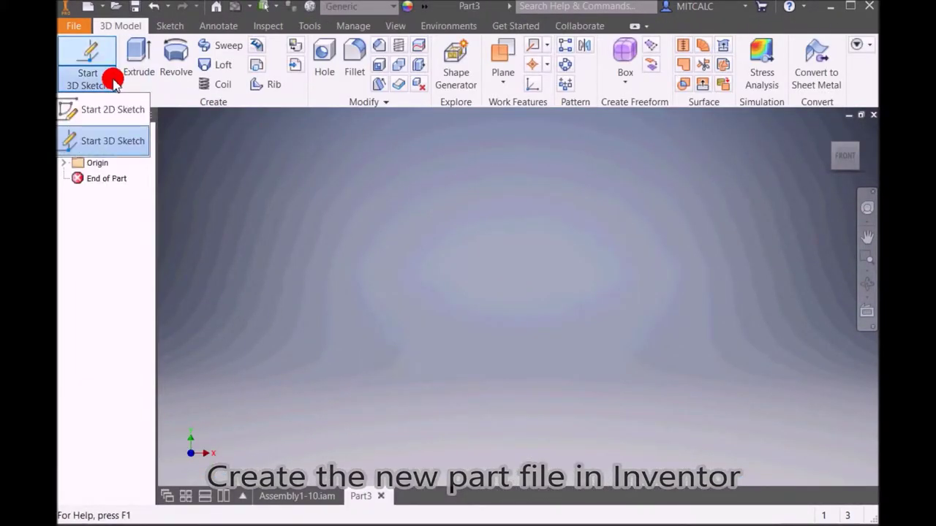
{"action": "left_click", "coordinate": [112, 109]}
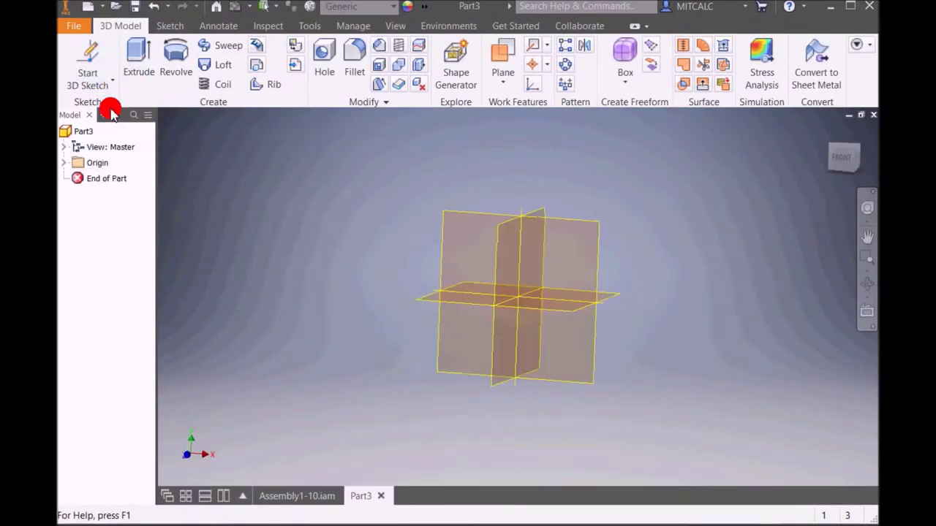
{"action": "left_click", "coordinate": [66, 163]}
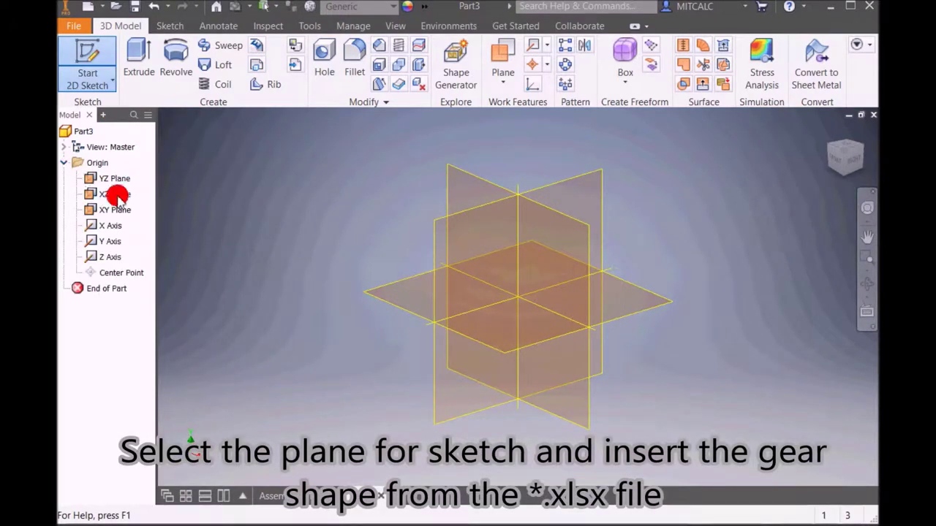
{"action": "left_click", "coordinate": [112, 196]}
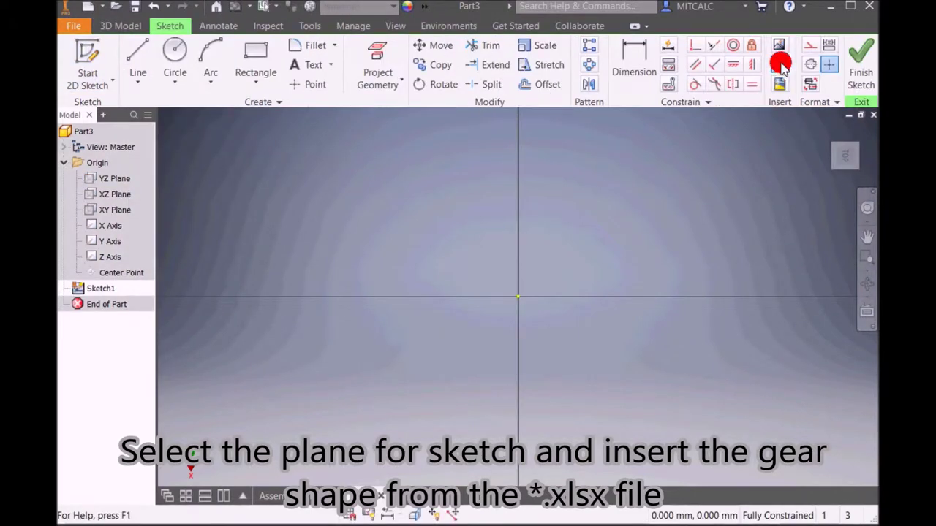
- Import the 10_Pinion-Cone points into the sketch, joined with lines
{"action": "left_click", "coordinate": [780, 64]}
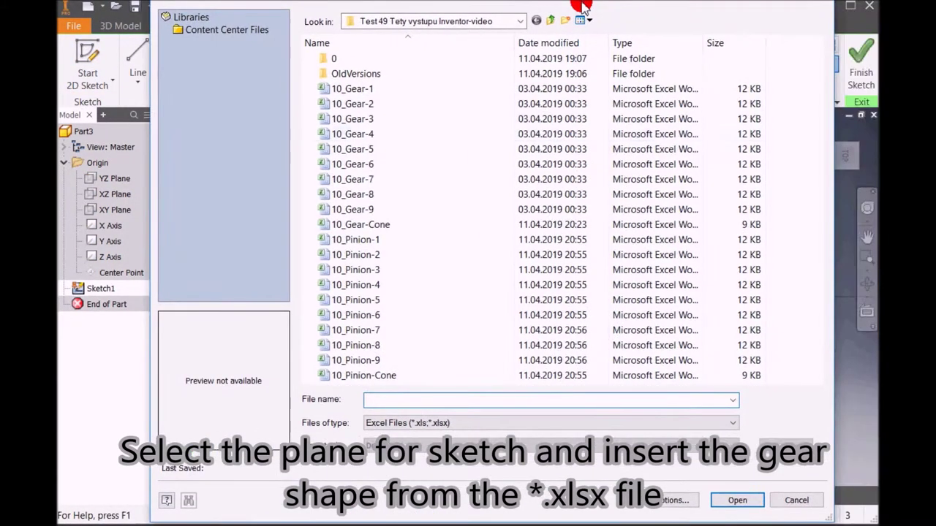
{"action": "left_click", "coordinate": [672, 503]}
{"action": "left_click", "coordinate": [184, 200]}
{"action": "left_click", "coordinate": [296, 269]}
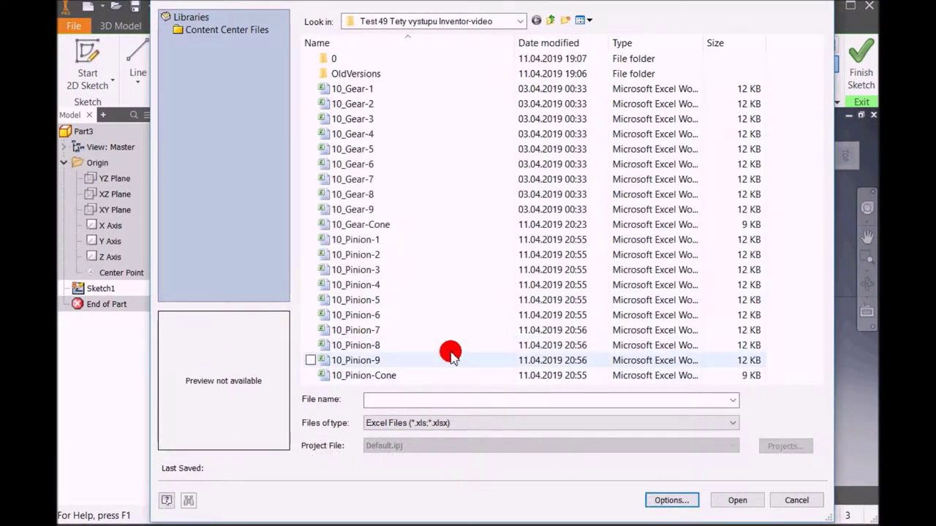
{"action": "double_click", "coordinate": [371, 375]}
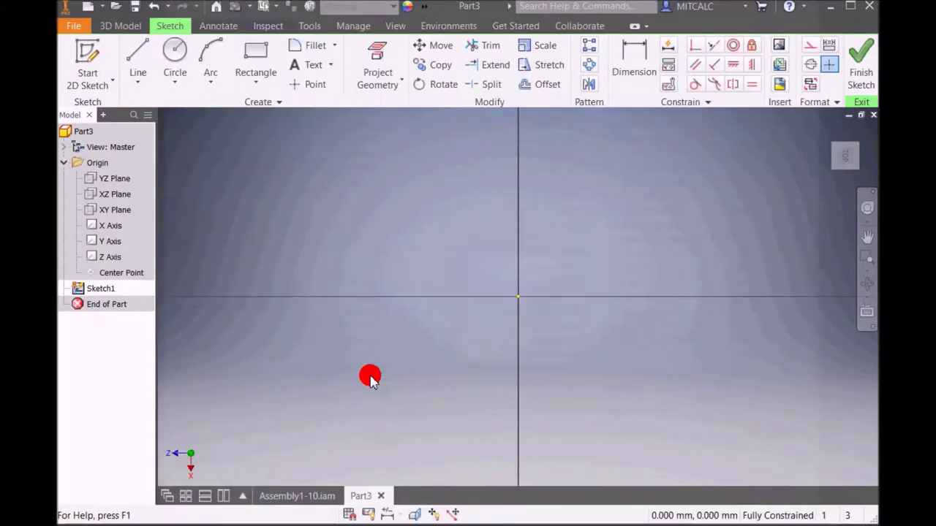
{"action": "scroll", "coordinate": [541, 339], "scroll_direction": "up", "scroll_amount": 3}
- Revolve the cone profile about its lower edge into the solid pinion blank
{"action": "key", "text": "r"}
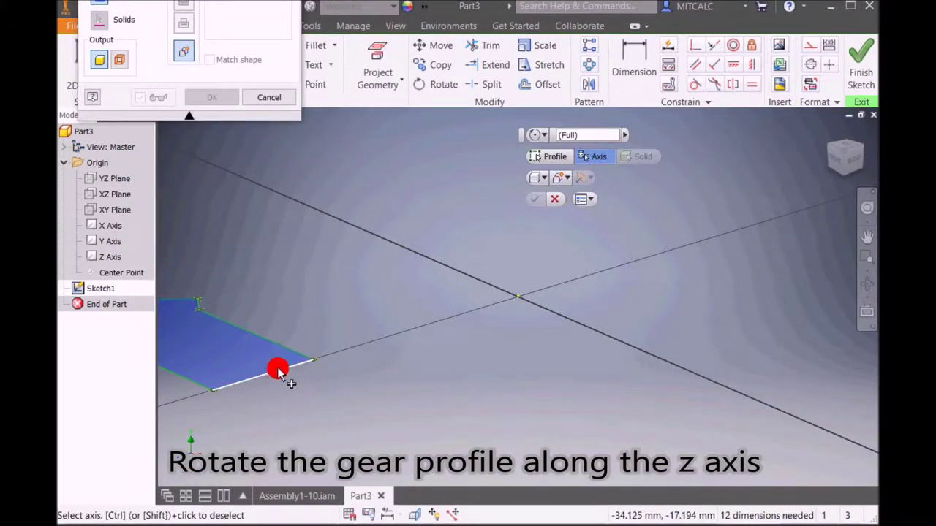
{"action": "left_click", "coordinate": [280, 374]}
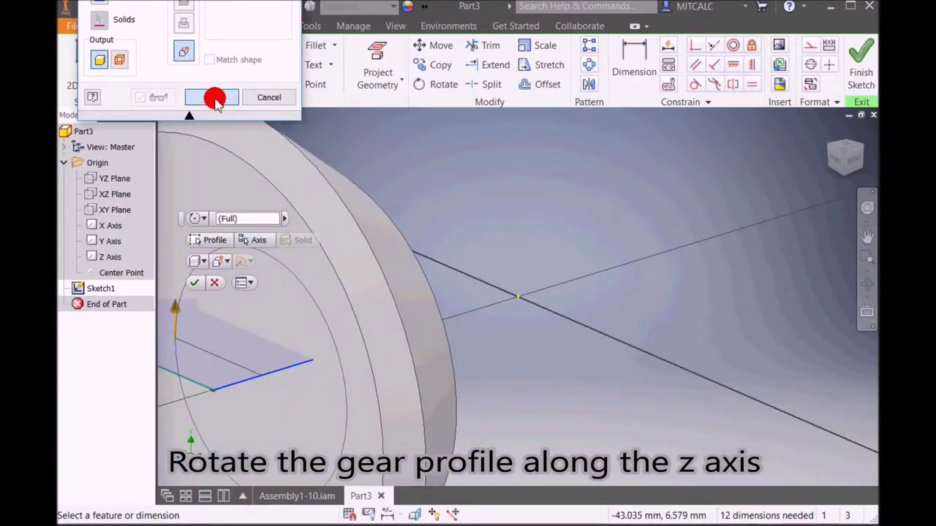
{"action": "left_click", "coordinate": [214, 99]}
{"action": "scroll", "coordinate": [523, 278], "scroll_direction": "down", "scroll_amount": 5}
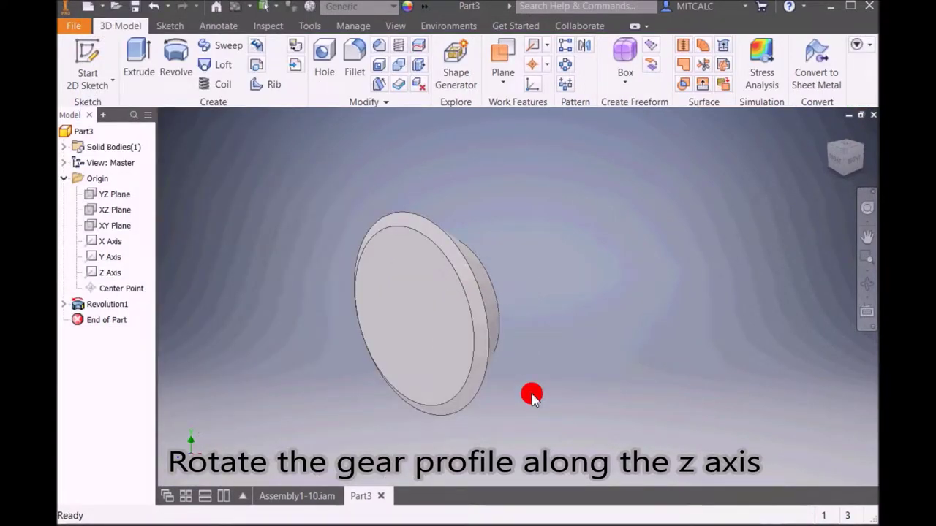
{"action": "mouse_move", "coordinate": [570, 278]}
{"action": "middle_mouse_down", "text": "shift"}
{"action": "mouse_move", "coordinate": [355, 348]}
{"action": "mouse_move", "coordinate": [302, 341]}
{"action": "middle_mouse_up", "text": "shift"}
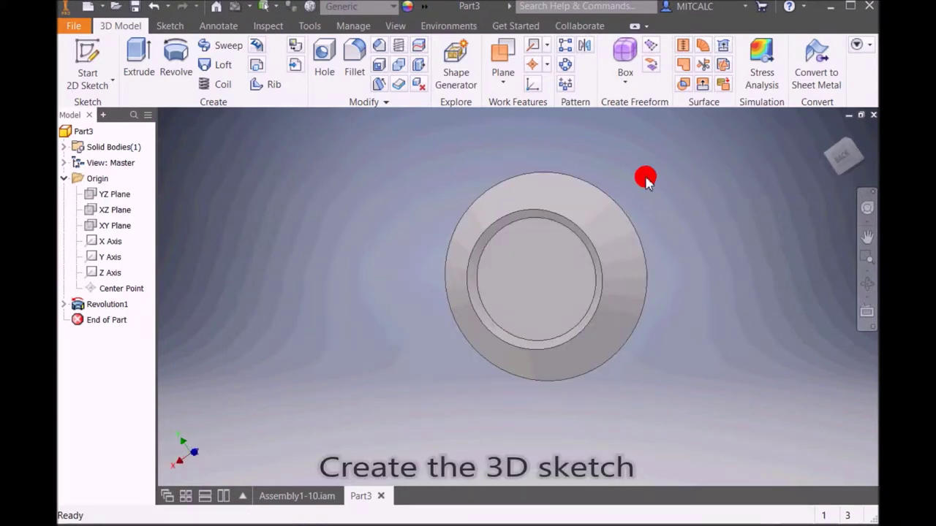
- In a new 3D sketch, import the 10_Pinion-1 tooth profile from Excel as a spline
{"action": "left_click", "coordinate": [109, 84]}
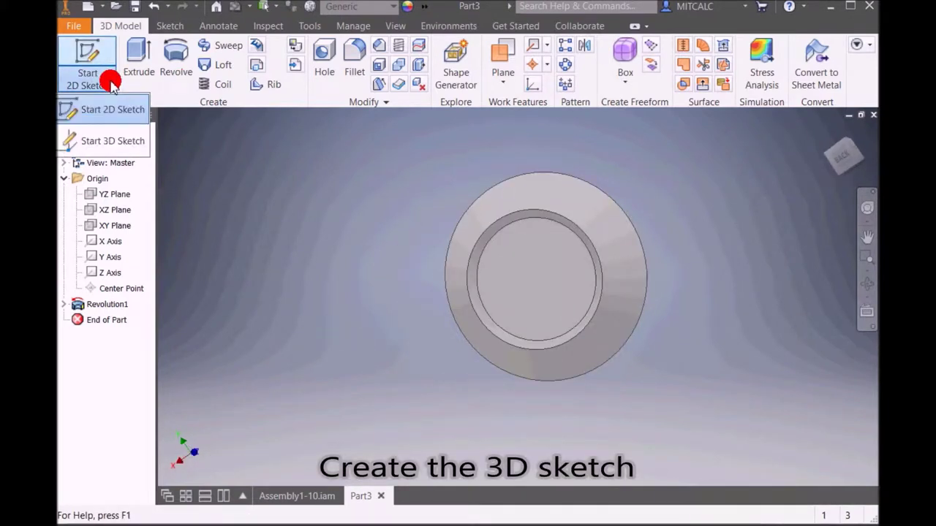
{"action": "left_click", "coordinate": [73, 138]}
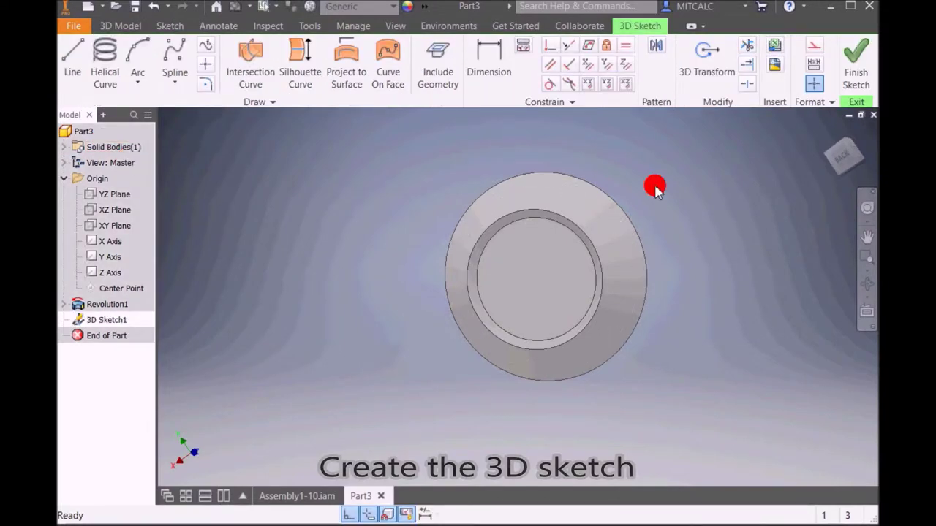
{"action": "left_click", "coordinate": [776, 50]}
{"action": "left_click", "coordinate": [687, 503]}
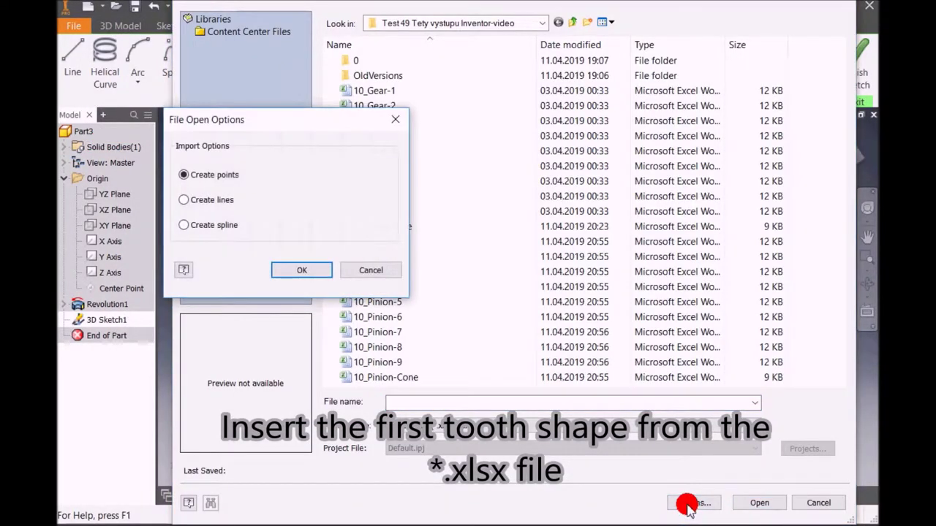
{"action": "left_click", "coordinate": [300, 269]}
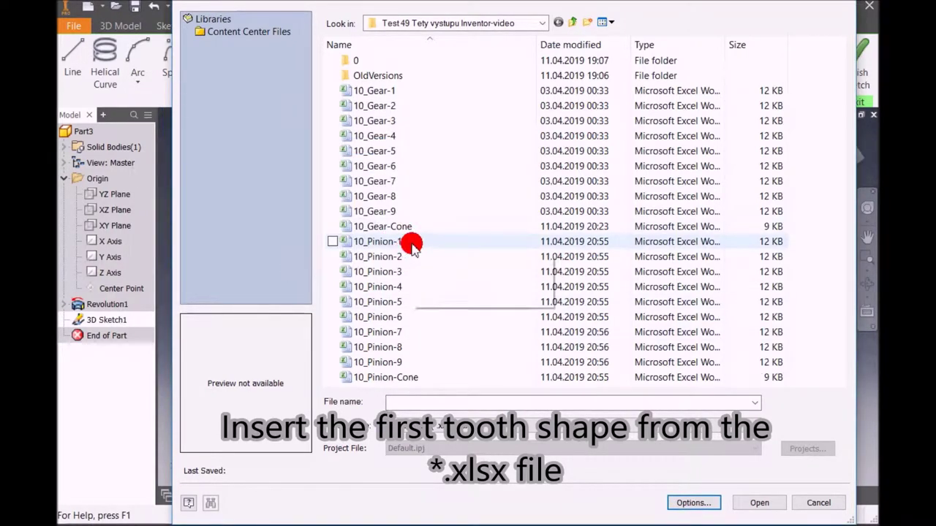
{"action": "double_click", "coordinate": [412, 245]}
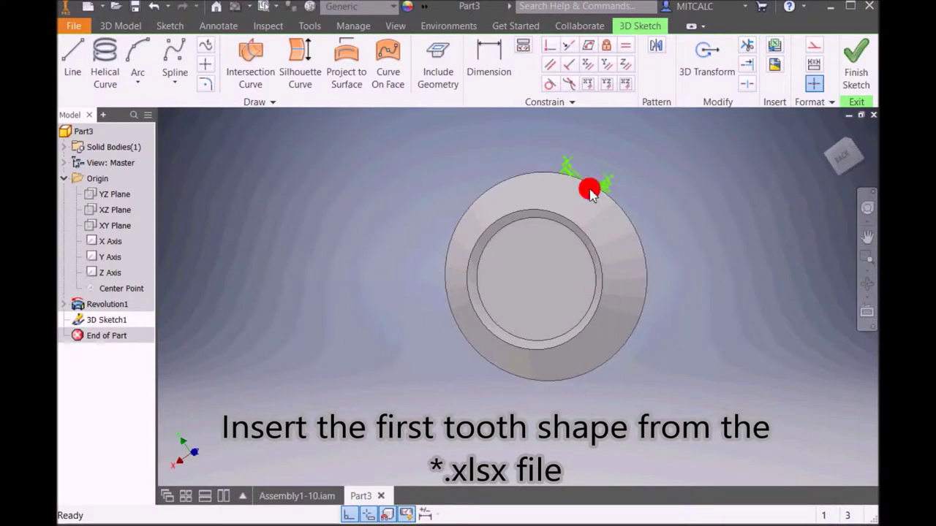
{"action": "scroll", "coordinate": [591, 175], "scroll_direction": "up", "scroll_amount": 2}
{"action": "scroll", "coordinate": [591, 172], "scroll_direction": "up", "scroll_amount": 3}
{"action": "scroll", "coordinate": [589, 175], "scroll_direction": "up", "scroll_amount": 1}
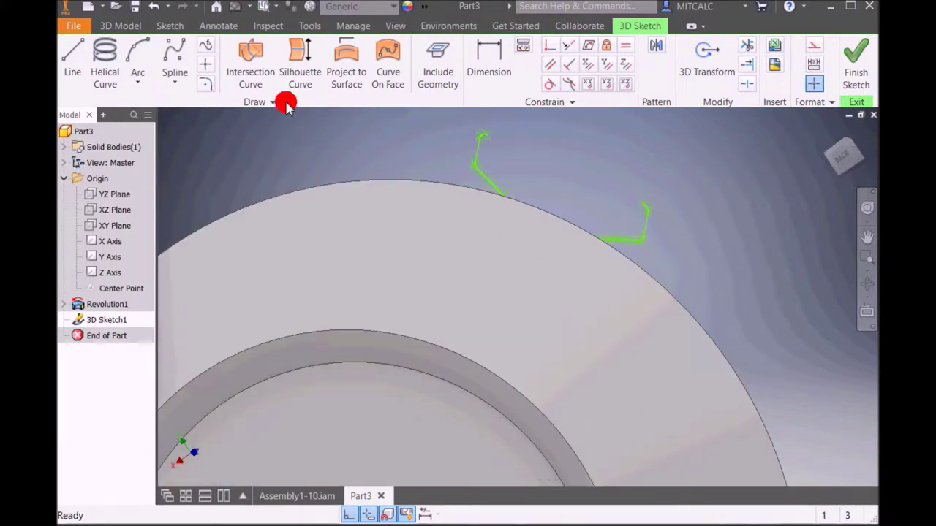
- Close the tooth profile with a line between the two curve ends and finish the sketch
{"action": "left_click", "coordinate": [73, 59]}
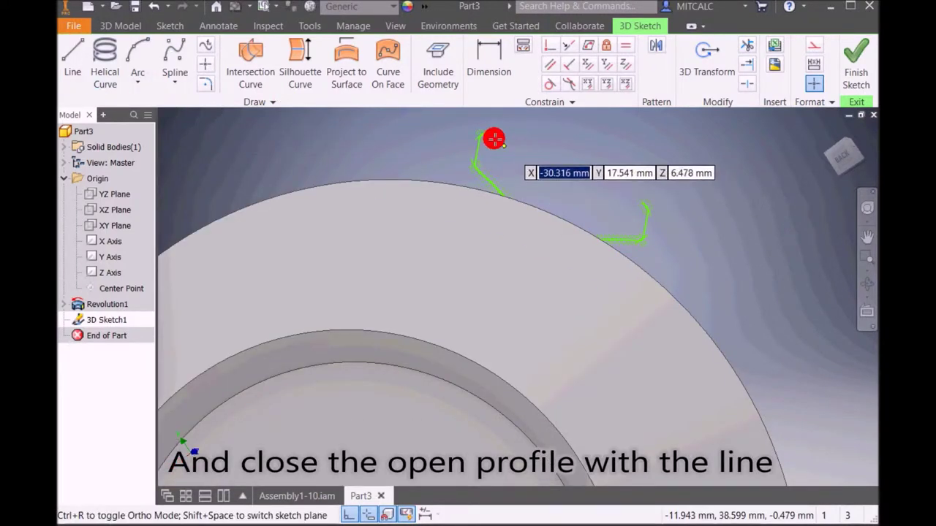
{"action": "left_click", "coordinate": [485, 136]}
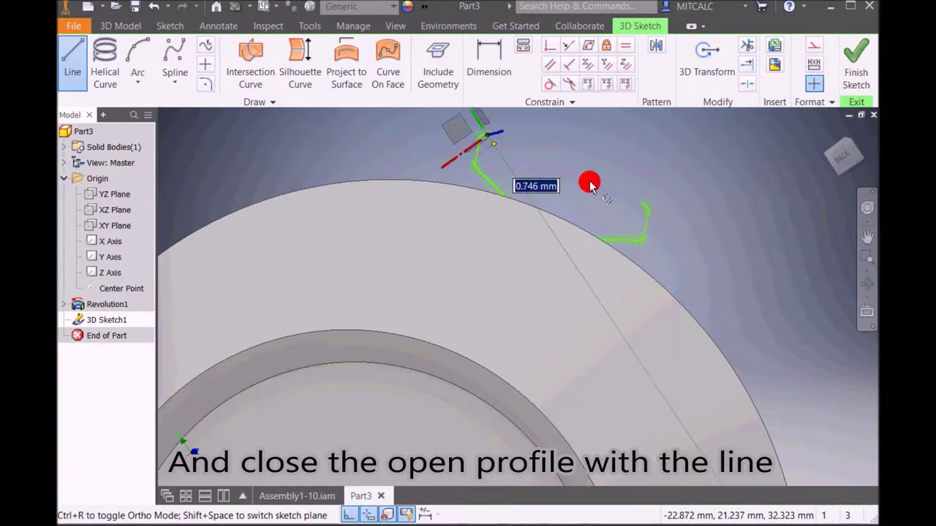
{"action": "left_click", "coordinate": [640, 202]}
{"action": "left_click", "coordinate": [855, 58]}
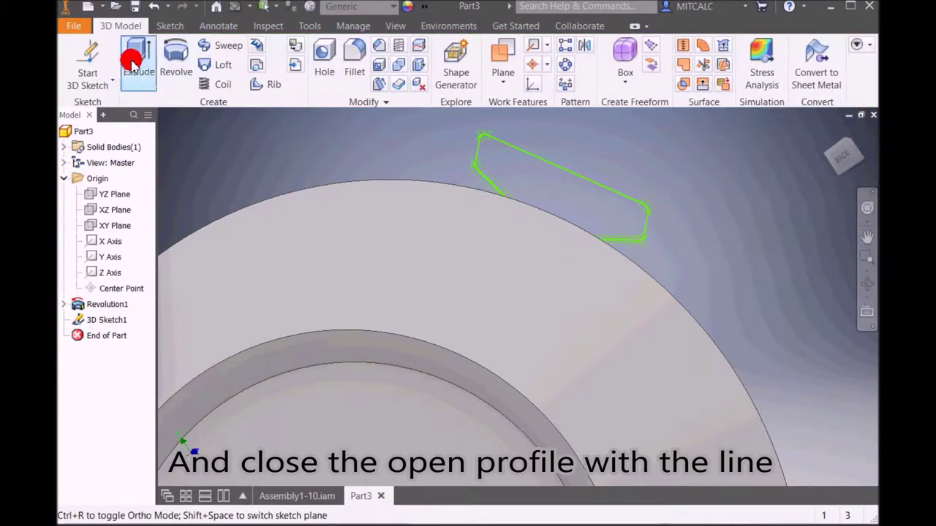
{"action": "left_click", "coordinate": [86, 51]}
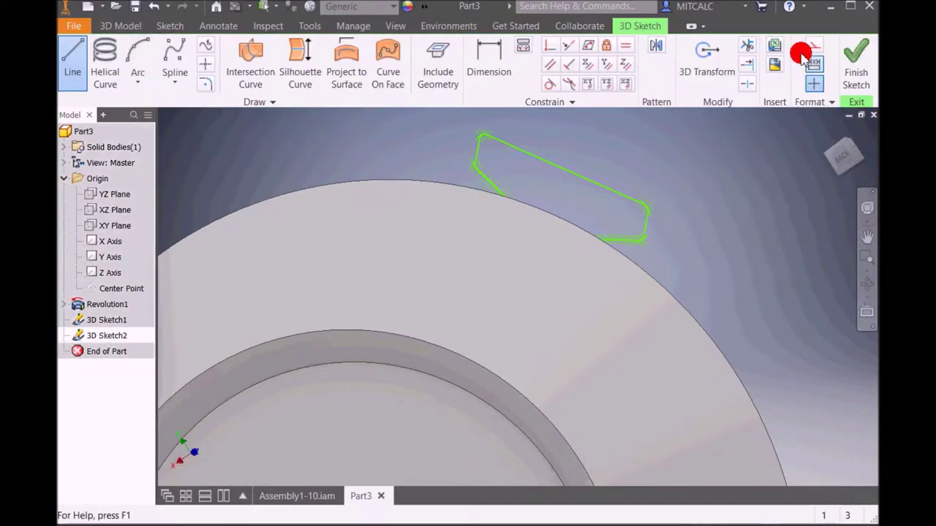
- Import the 10_Pinion-3 tooth profile and close it with a line
{"action": "left_click", "coordinate": [775, 45]}
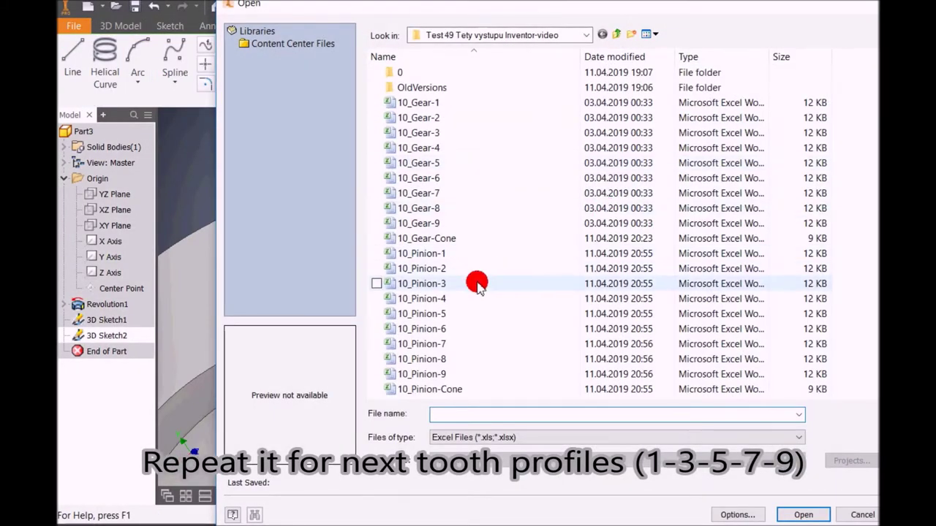
{"action": "double_click", "coordinate": [483, 283]}
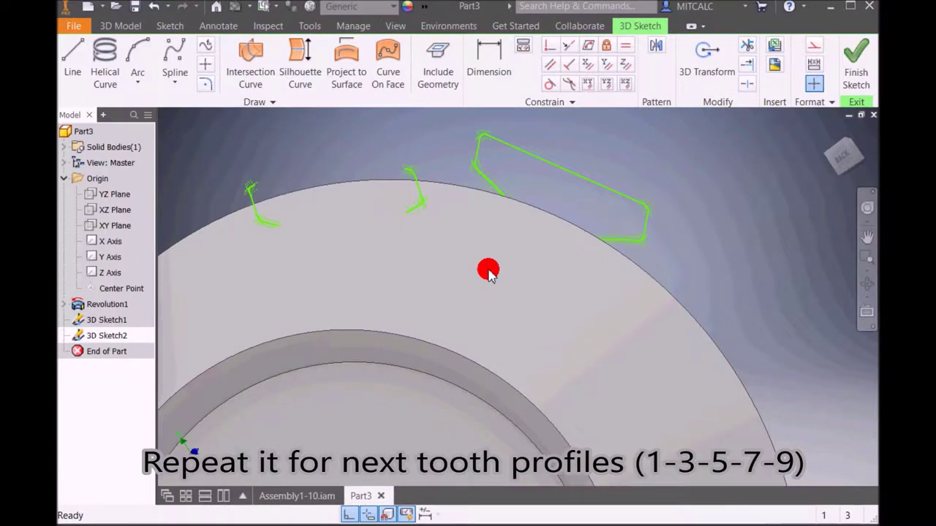
{"action": "scroll", "coordinate": [283, 185], "scroll_direction": "up", "scroll_amount": 3}
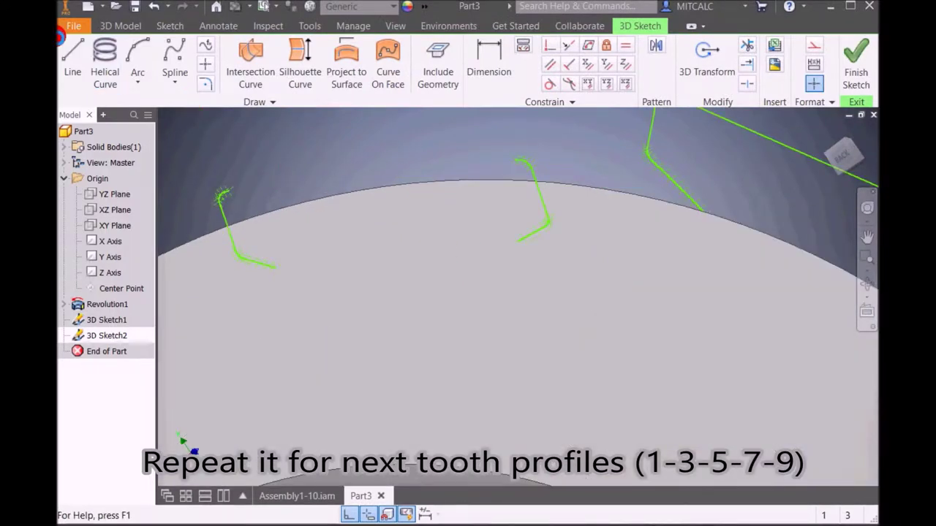
{"action": "left_click", "coordinate": [72, 57]}
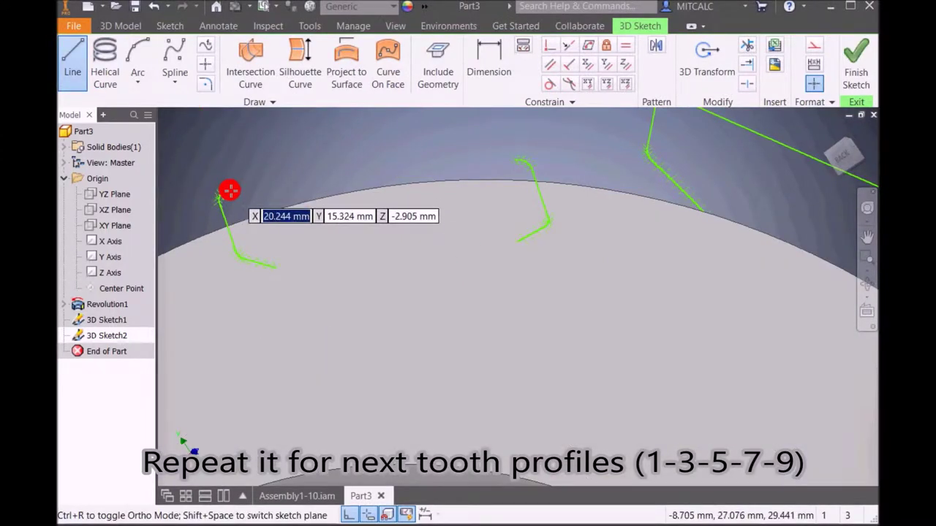
{"action": "left_click", "coordinate": [227, 188]}
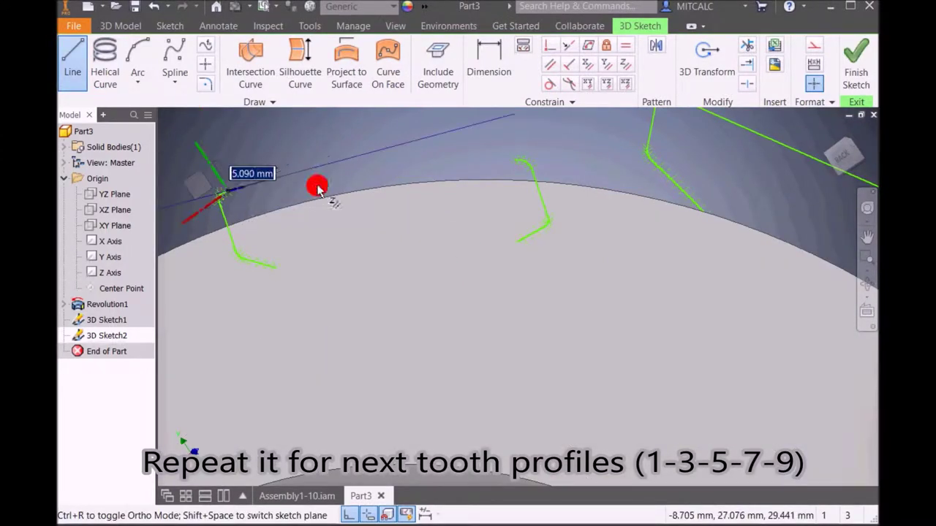
{"action": "left_click", "coordinate": [511, 164]}
{"action": "left_click", "coordinate": [856, 62]}
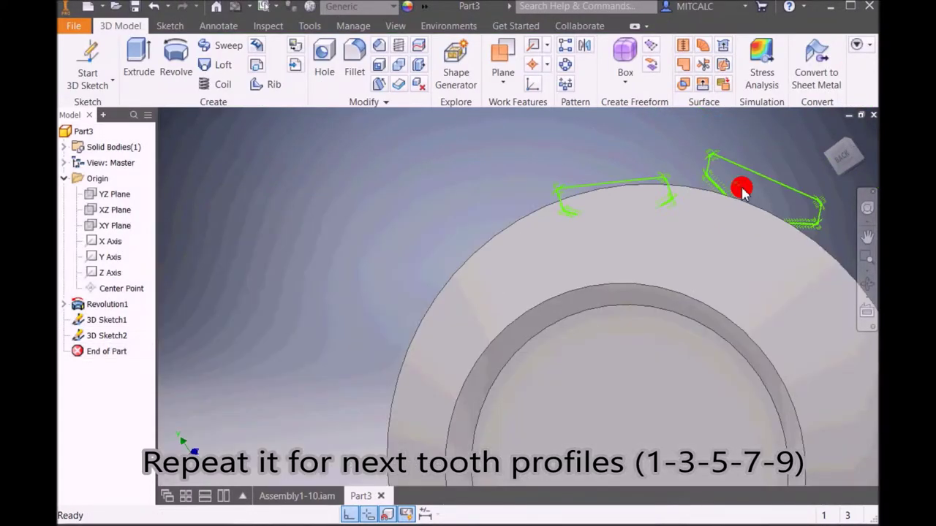
- In a new 3D sketch, import the last pinion tooth profile and close it with a line
{"action": "left_click", "coordinate": [85, 58]}
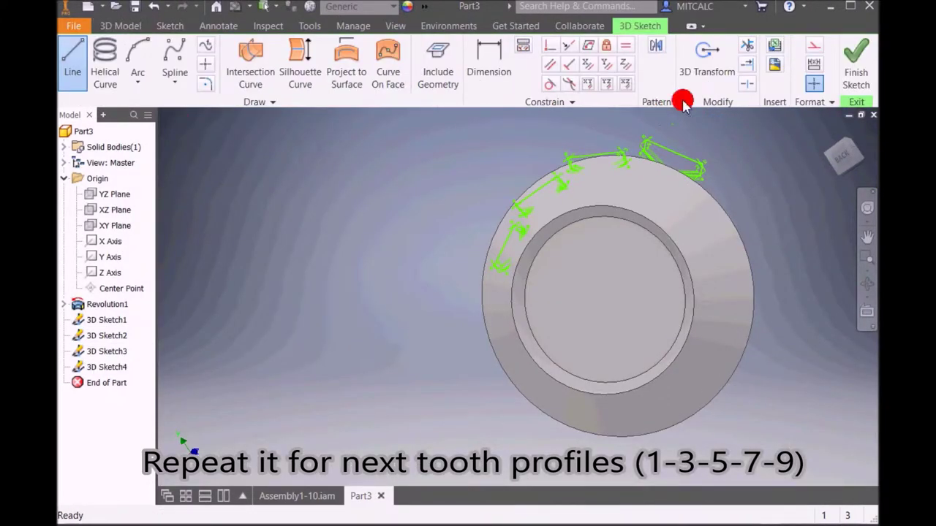
{"action": "left_click", "coordinate": [775, 44]}
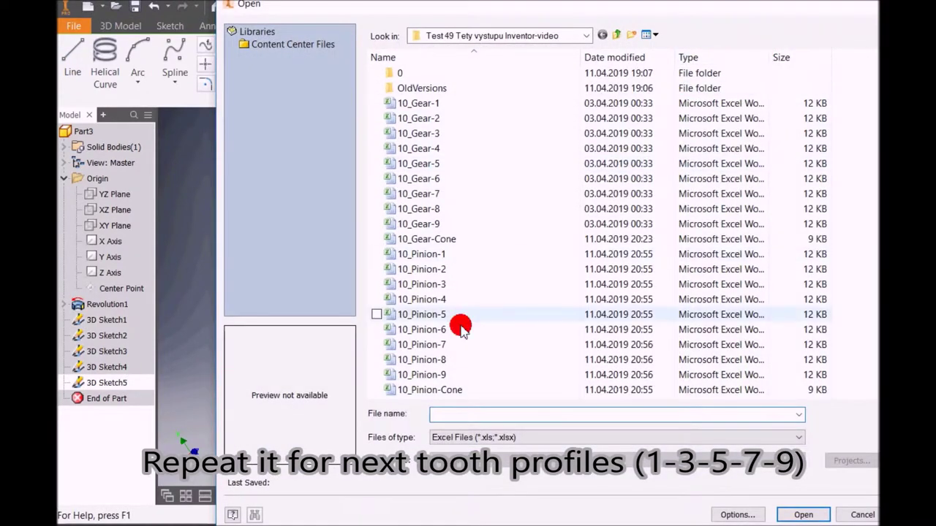
{"action": "double_click", "coordinate": [452, 374]}
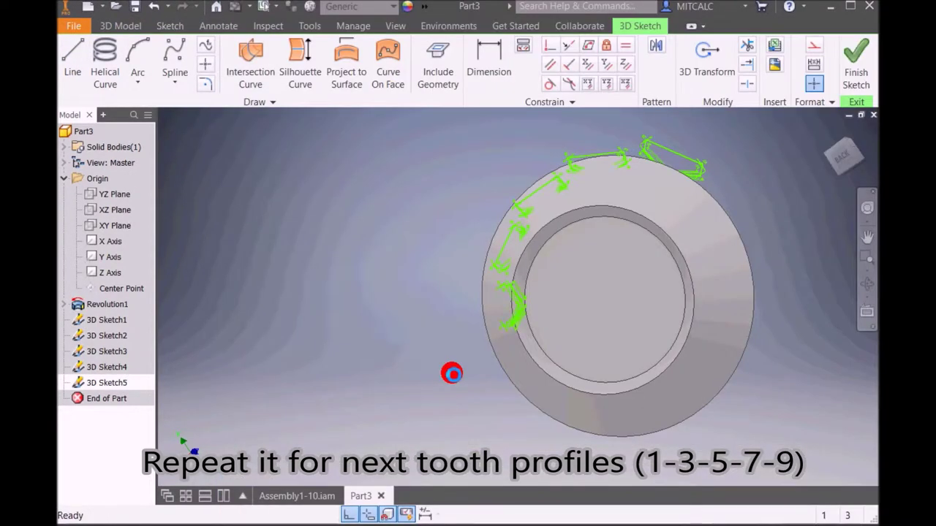
{"action": "left_click", "coordinate": [82, 58]}
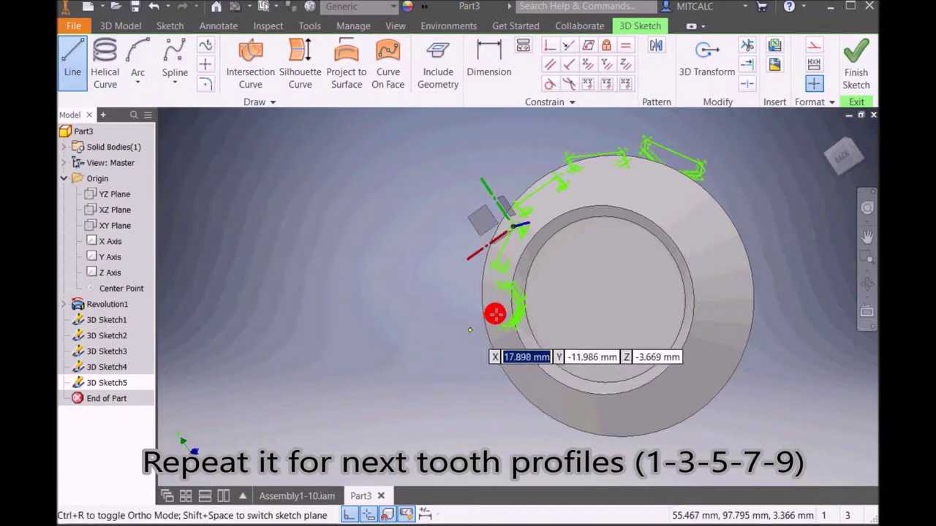
{"action": "scroll", "coordinate": [510, 311], "scroll_direction": "down", "scroll_amount": 5}
{"action": "scroll", "coordinate": [509, 309], "scroll_direction": "down", "scroll_amount": 2}
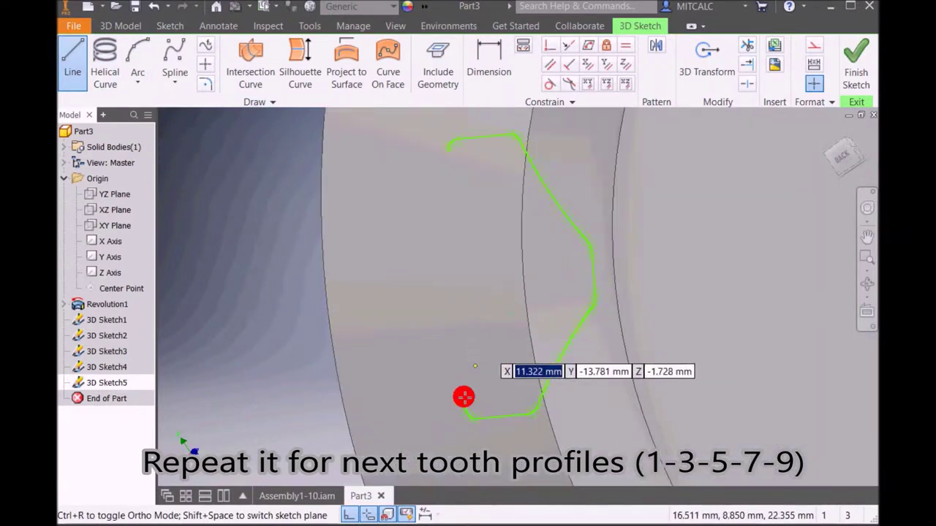
{"action": "left_click", "coordinate": [465, 406]}
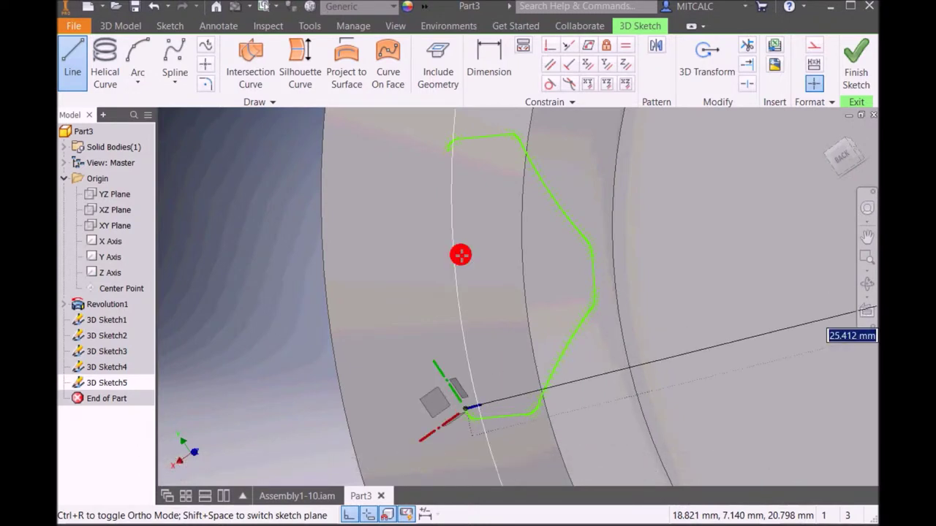
{"action": "left_click", "coordinate": [447, 152]}
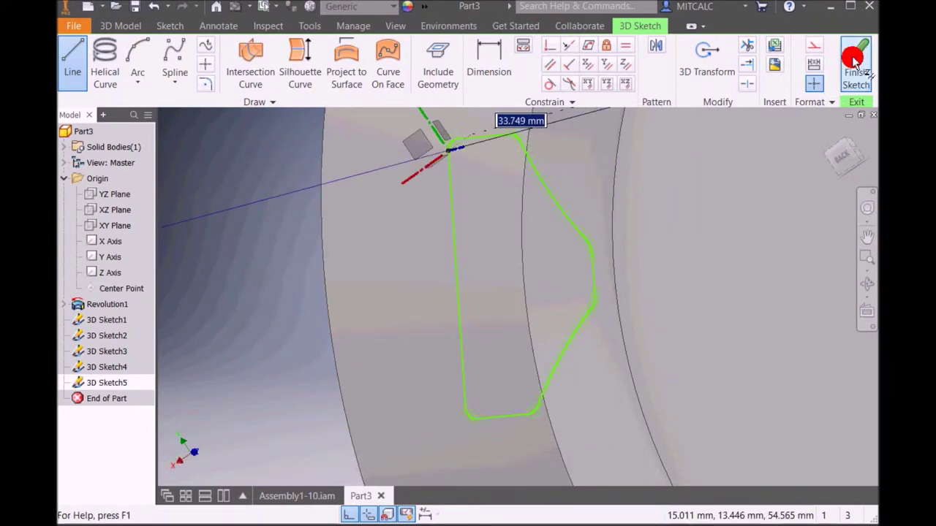
{"action": "left_click", "coordinate": [855, 58]}
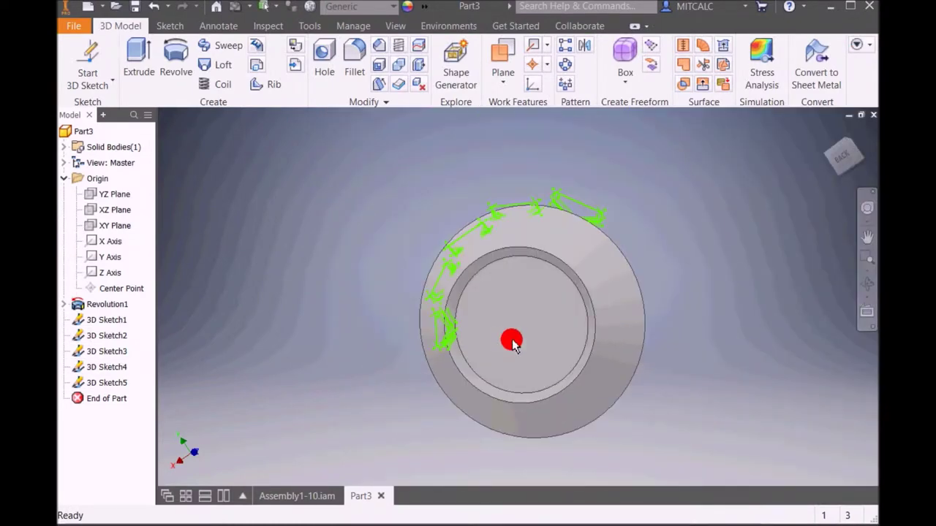
{"action": "left_click", "coordinate": [214, 64]}
{"action": "scroll", "coordinate": [434, 328], "scroll_direction": "down", "scroll_amount": 2}
{"action": "scroll", "coordinate": [439, 293], "scroll_direction": "down", "scroll_amount": 1}
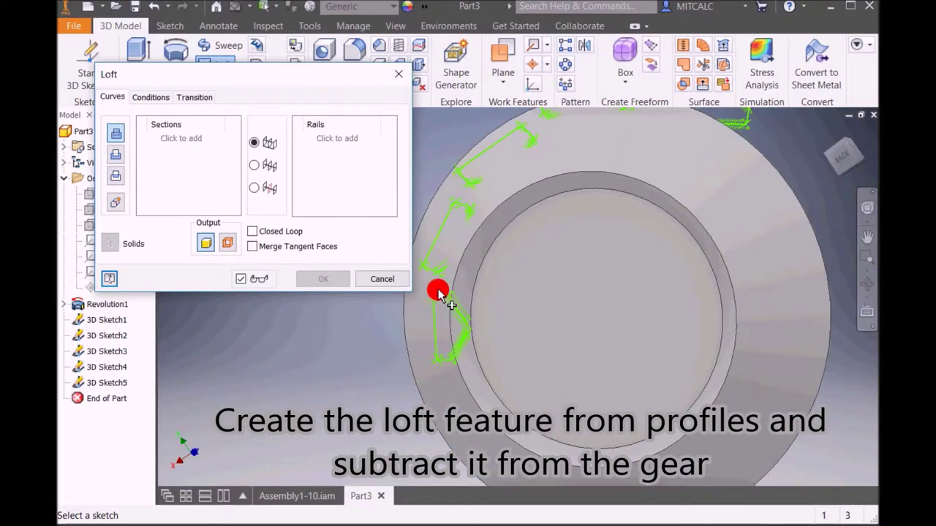
{"action": "left_click", "coordinate": [440, 301]}
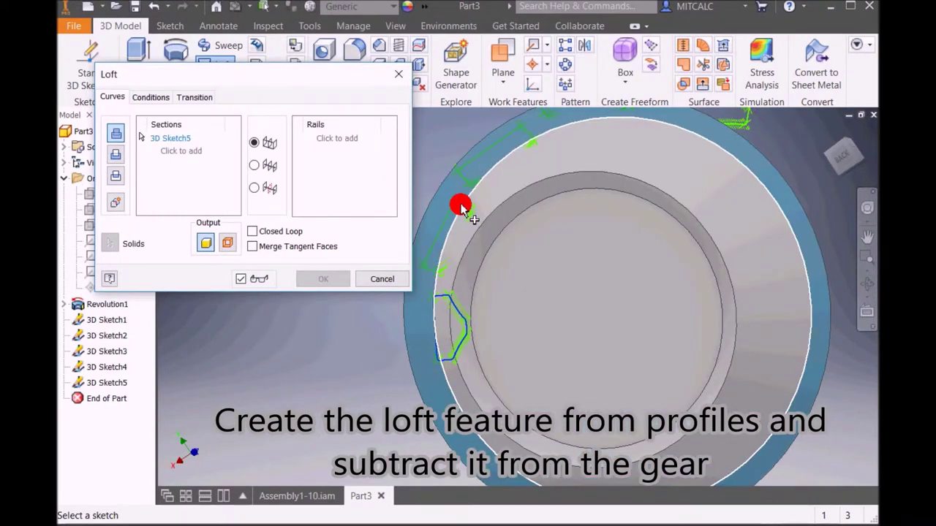
{"action": "left_click", "coordinate": [484, 159]}
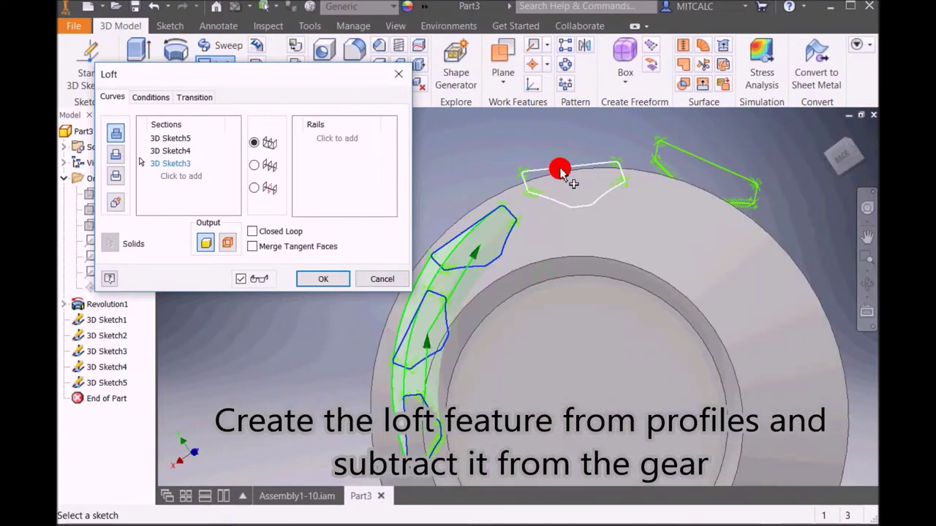
{"action": "left_click", "coordinate": [560, 171]}
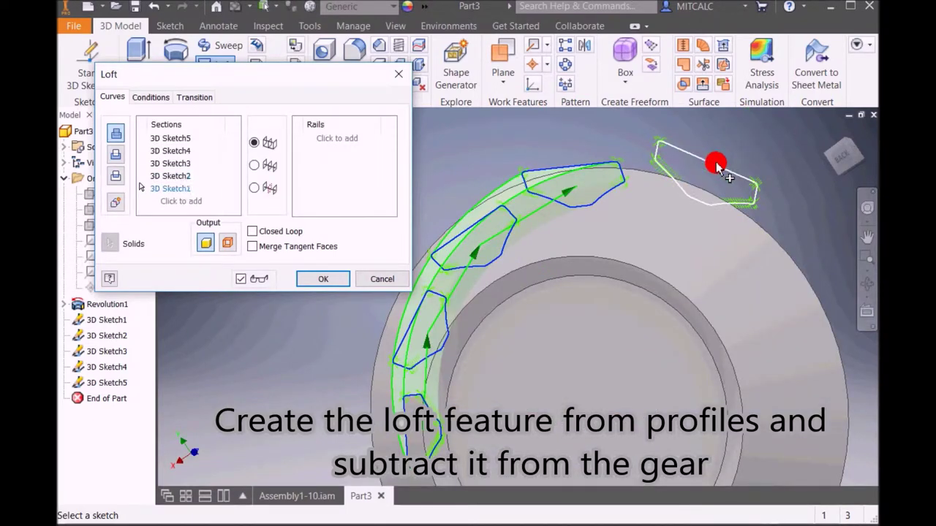
{"action": "left_click", "coordinate": [330, 150]}
{"action": "left_click", "coordinate": [119, 156]}
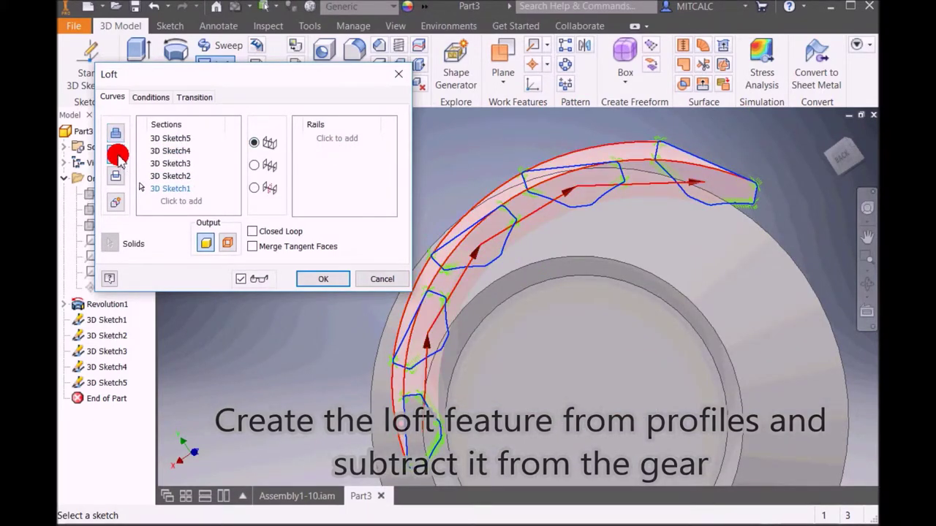
{"action": "left_click", "coordinate": [322, 279]}
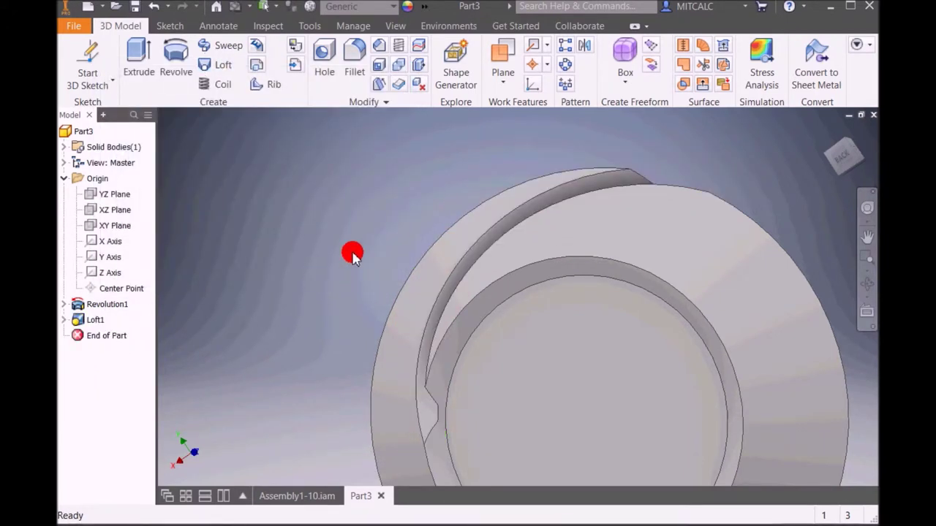
{"action": "left_click", "coordinate": [565, 65]}
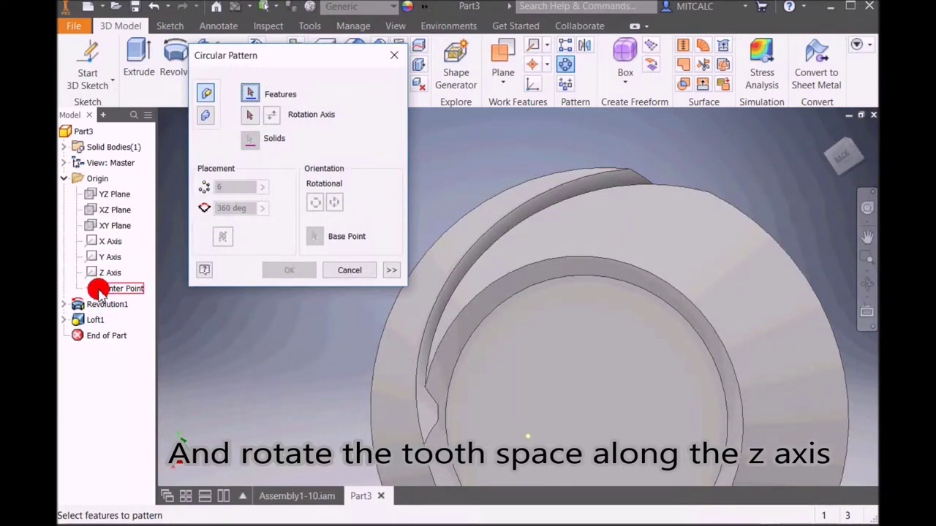
- Circular-pattern the Loft1 tooth groove 15 times around the Z axis
{"action": "left_click", "coordinate": [81, 320]}
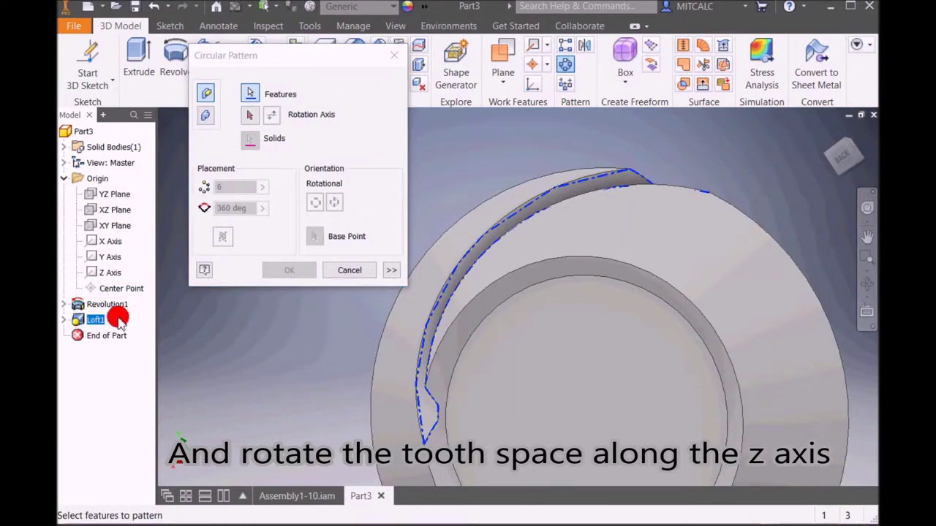
{"action": "left_click", "coordinate": [251, 116]}
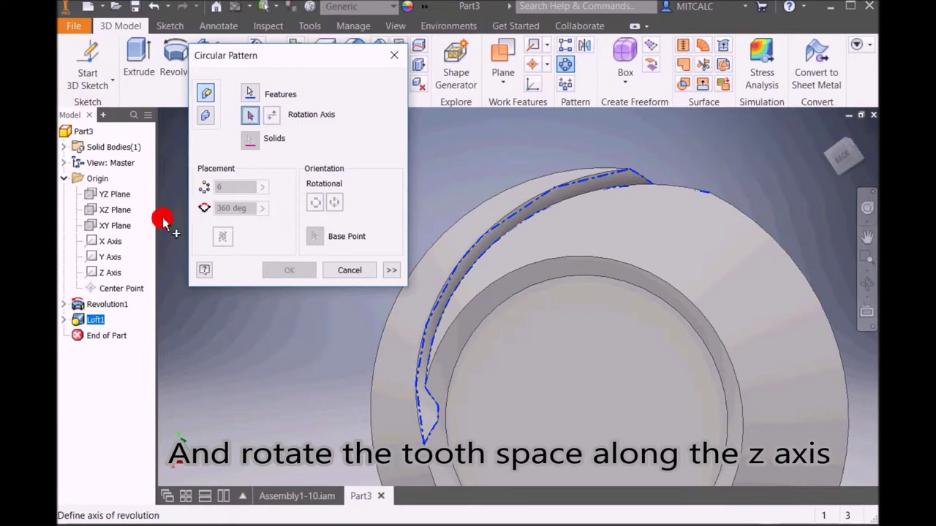
{"action": "left_click", "coordinate": [110, 272]}
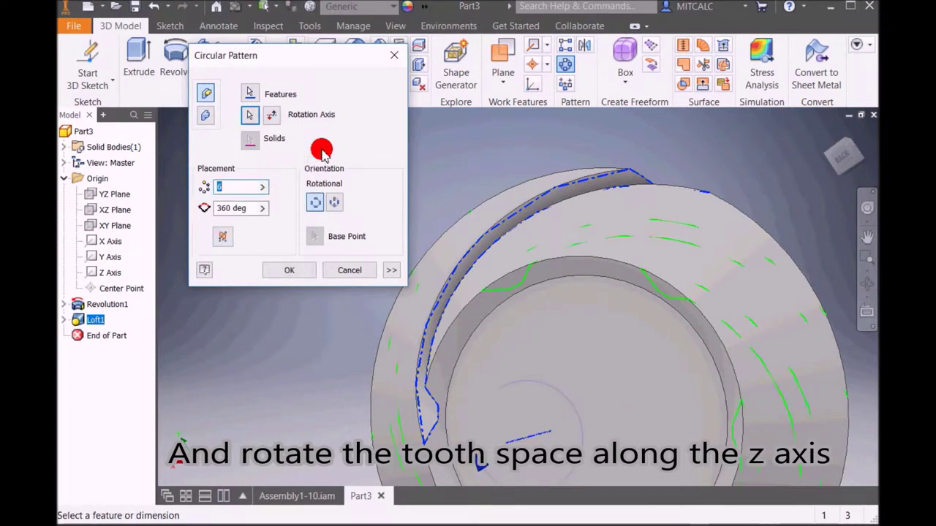
{"action": "type", "text": "15"}
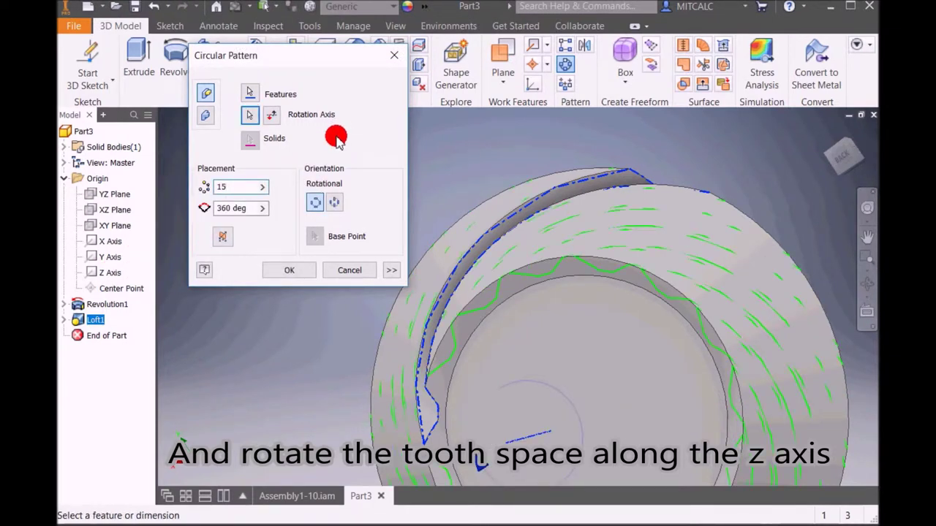
{"action": "left_click", "coordinate": [275, 271]}
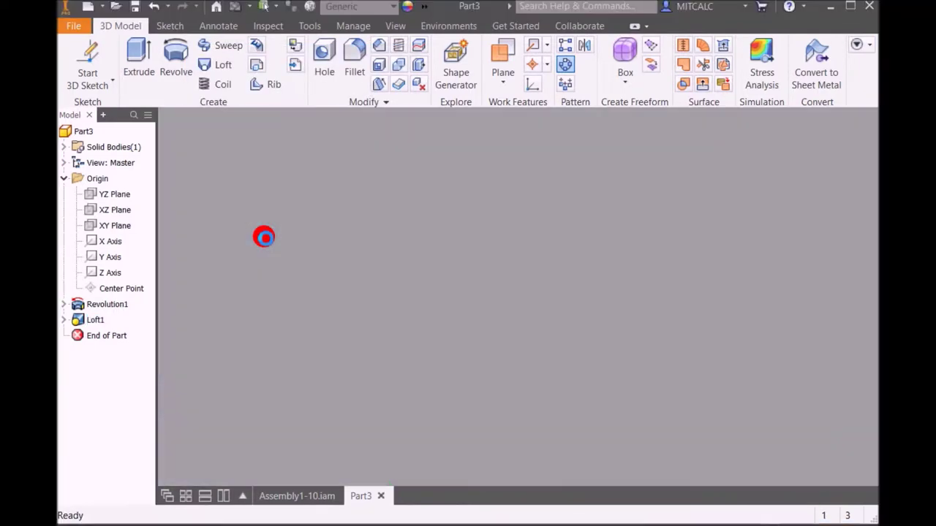
- Save the part as Pinion-10 and return to Assembly1-10
{"action": "key", "text": "ctrl+s"}
{"action": "type", "text": "Pinion-10"}
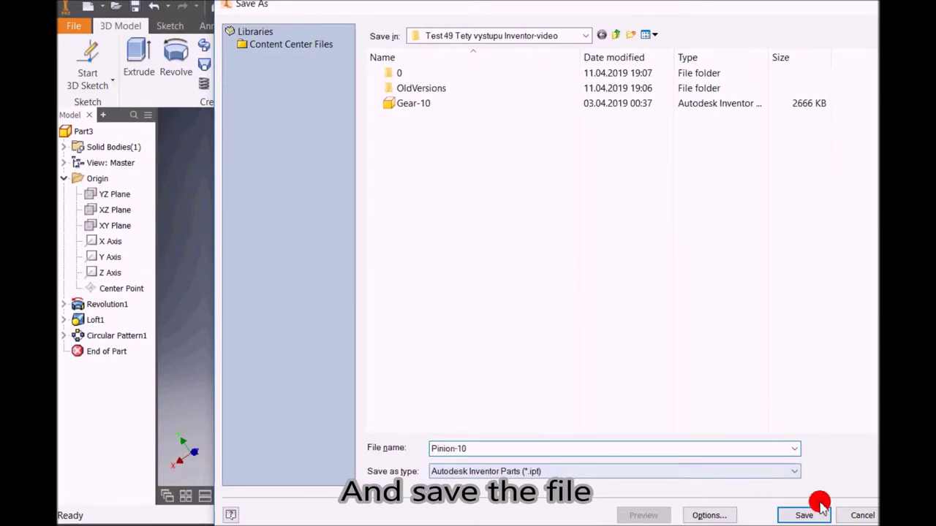
{"action": "left_click", "coordinate": [812, 511]}
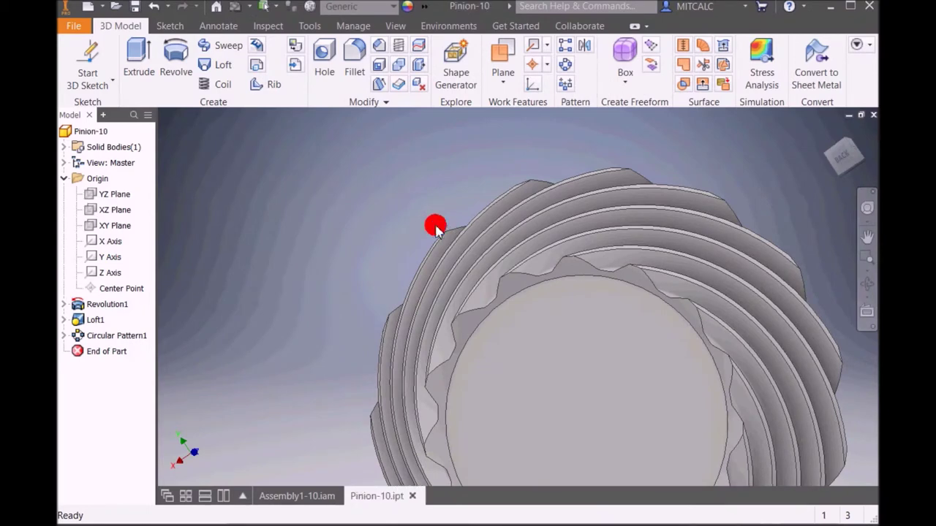
{"action": "left_click", "coordinate": [293, 495]}
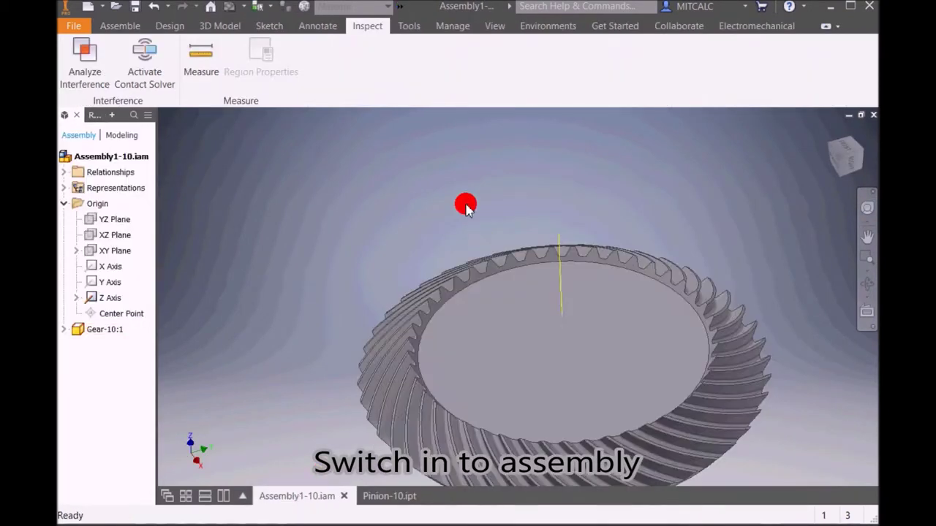
- Create Work Plane4 in Assembly1-10, offset -15 mm from the XZ plane
{"action": "left_click", "coordinate": [113, 27]}
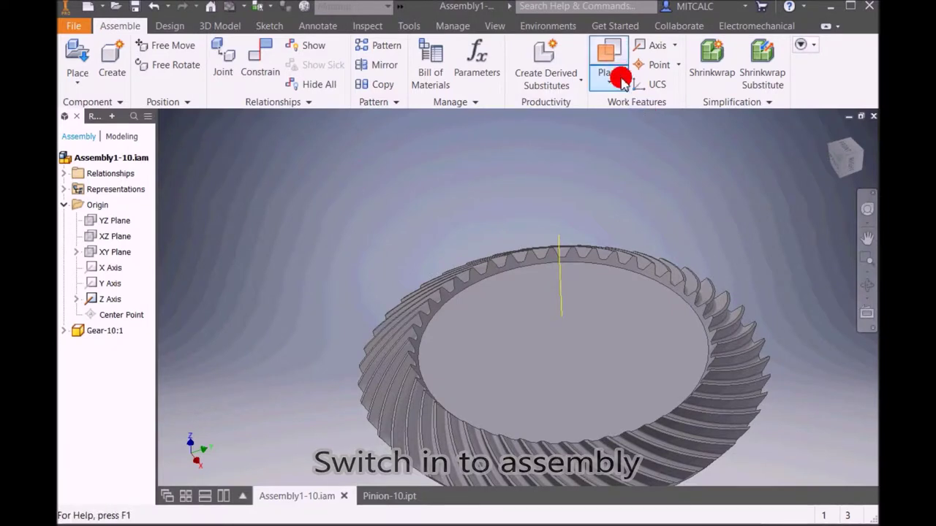
{"action": "left_click", "coordinate": [609, 53]}
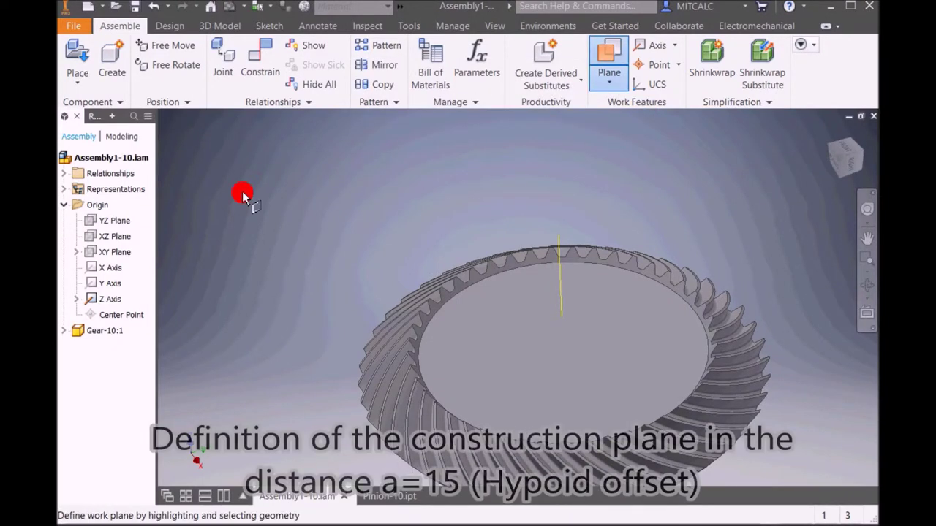
{"action": "left_click", "coordinate": [114, 236]}
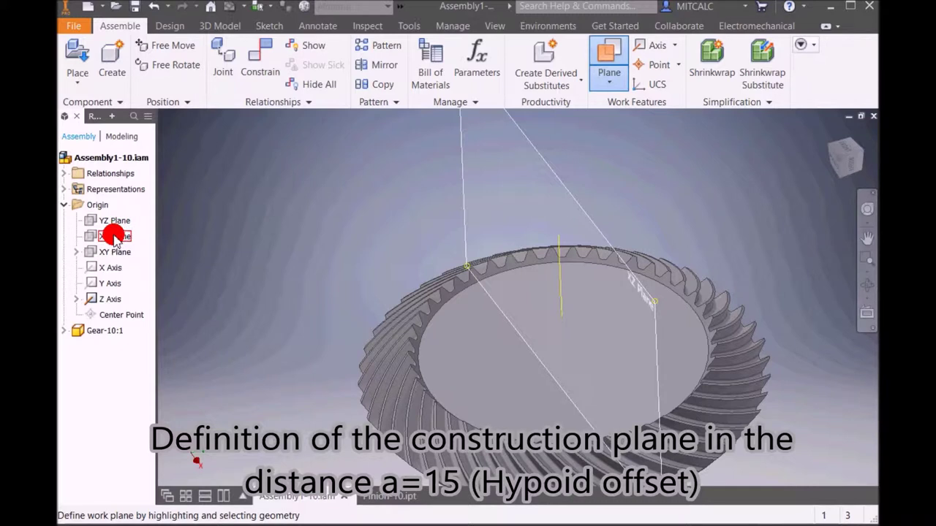
{"action": "left_click", "coordinate": [114, 236]}
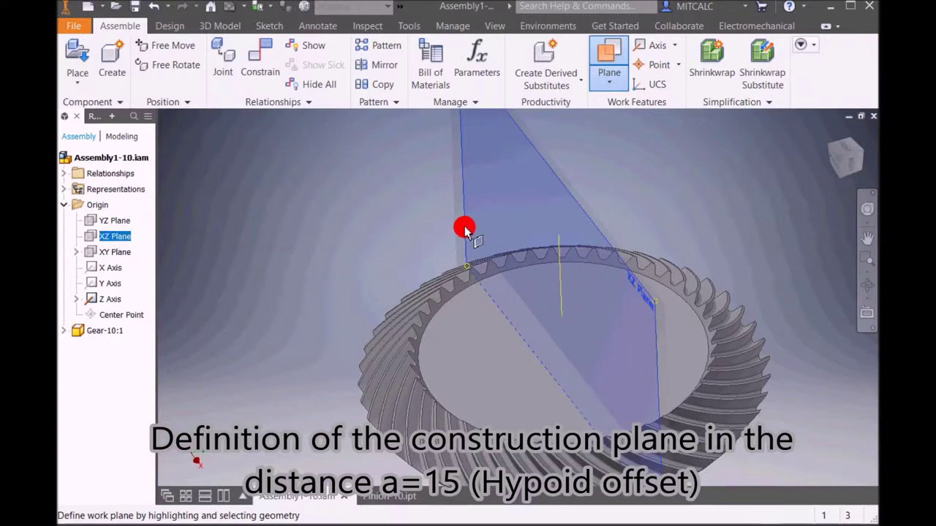
{"action": "left_click_drag", "start_coordinate": [464, 229], "coordinate": [388, 246]}
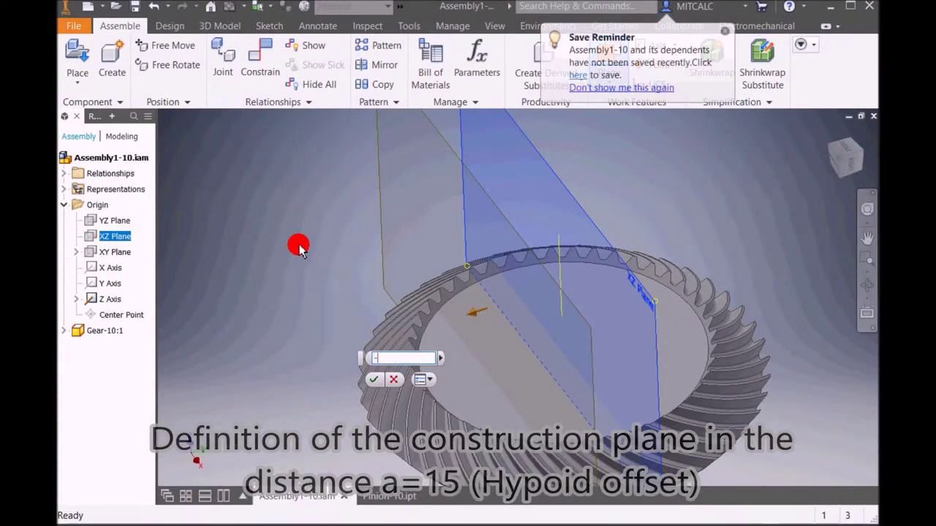
{"action": "type", "text": "-15"}
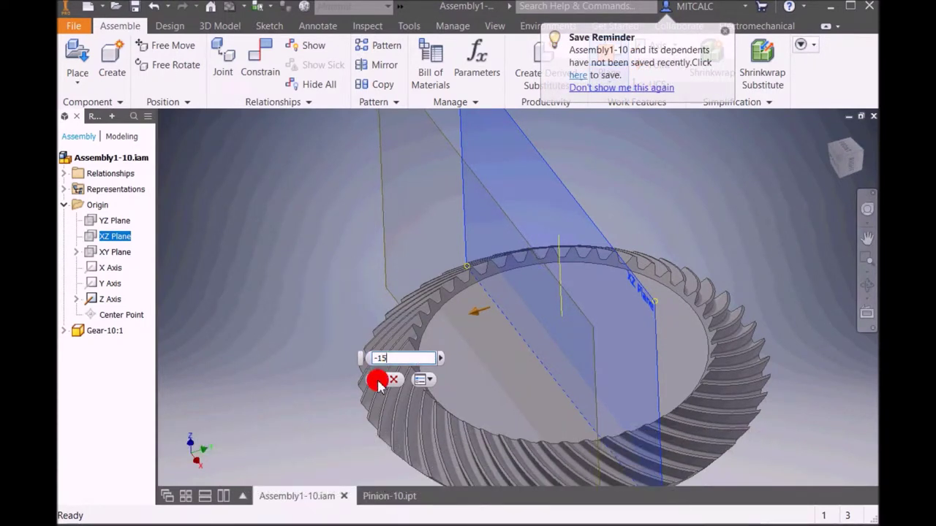
{"action": "left_click", "coordinate": [378, 382]}
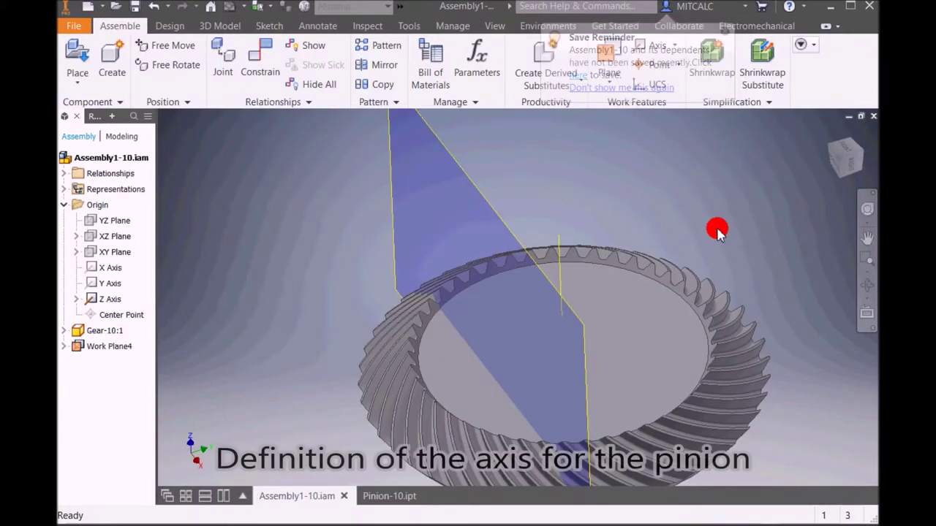
- Create Work Axis4 where the XY plane meets Work Plane4, then hide Work Plane4
{"action": "left_click", "coordinate": [678, 48]}
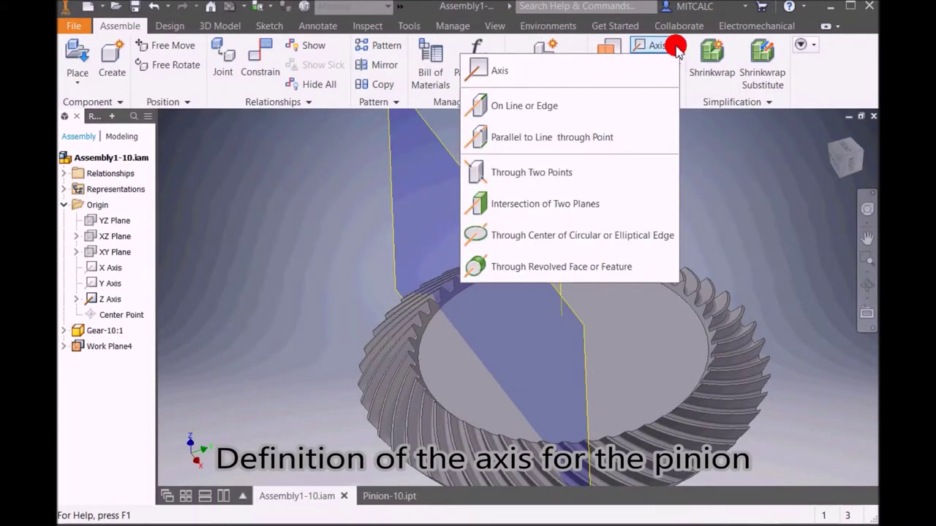
{"action": "left_click", "coordinate": [539, 204]}
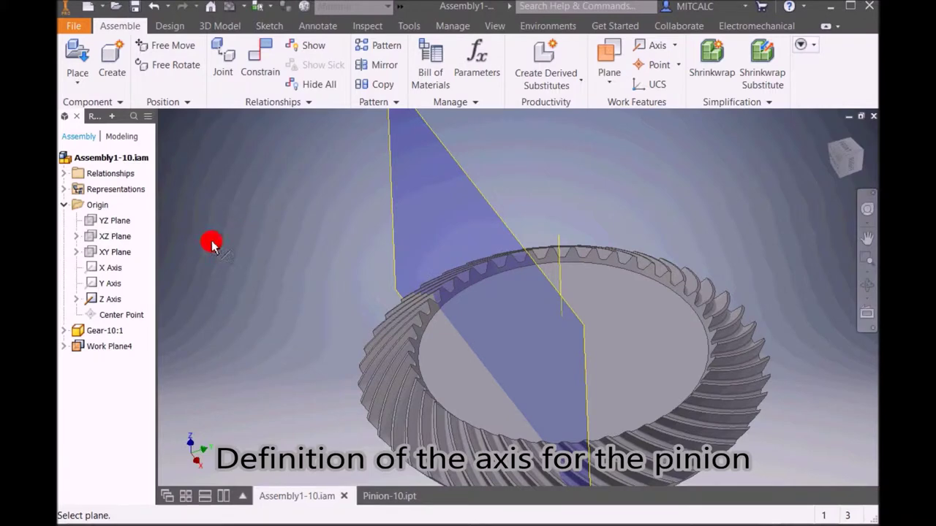
{"action": "left_click", "coordinate": [104, 255]}
{"action": "left_click", "coordinate": [389, 139]}
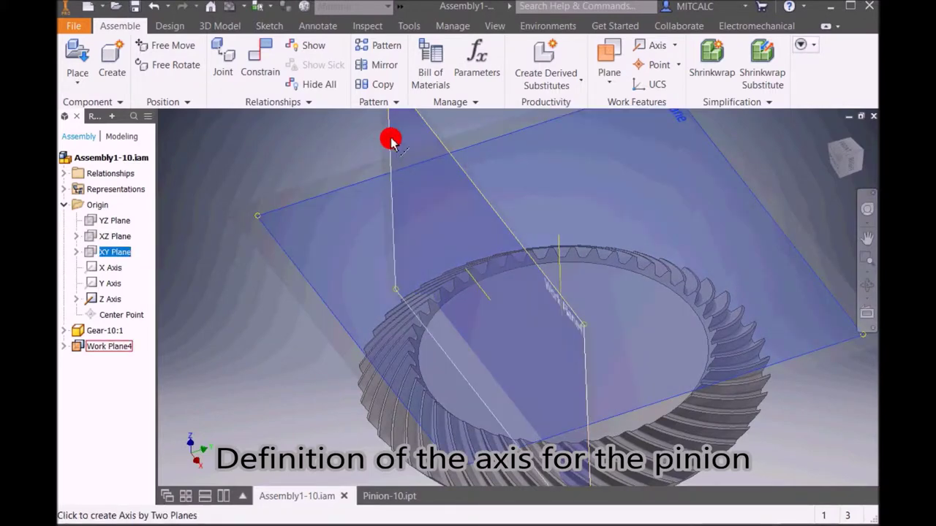
{"action": "left_click", "coordinate": [428, 129]}
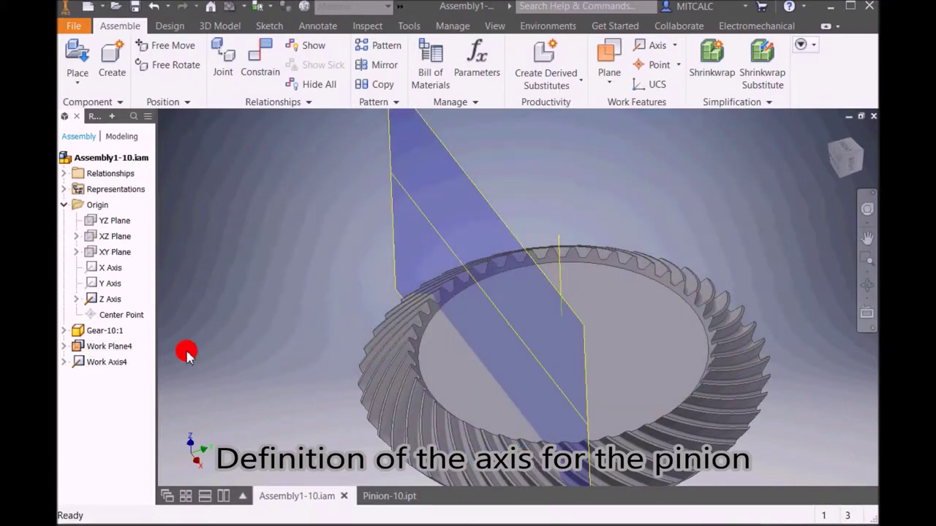
{"action": "right_click", "coordinate": [99, 347]}
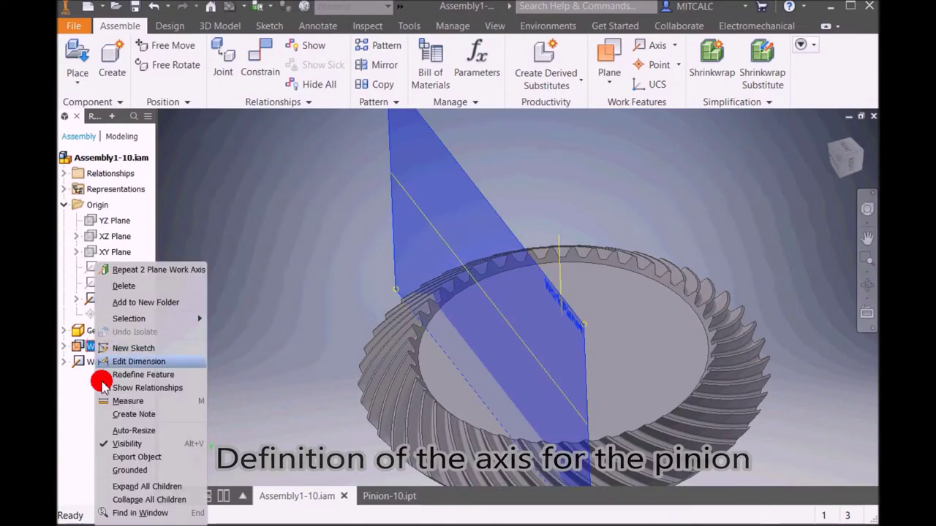
{"action": "left_click", "coordinate": [124, 443]}
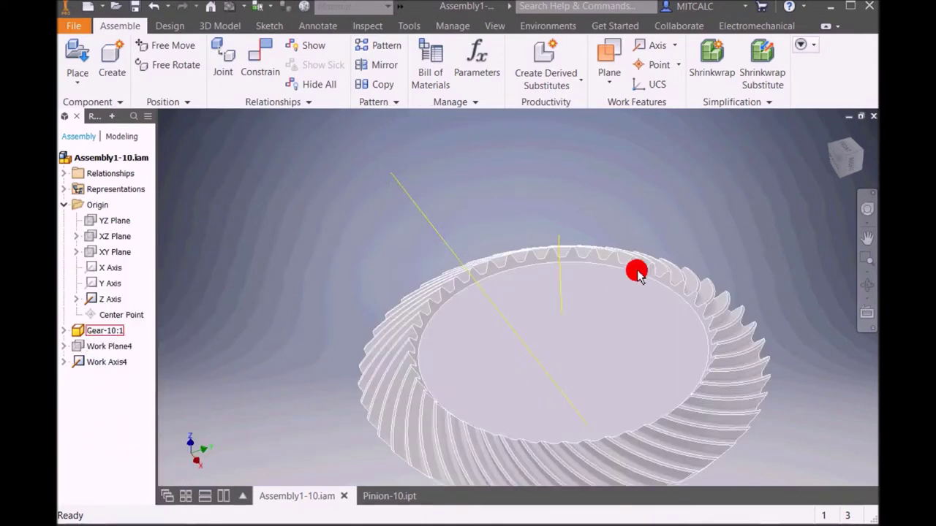
- Place a single Pinion-10 component into the assembly
{"action": "key", "text": "F4"}
{"action": "mouse_move", "coordinate": [485, 305]}
{"action": "left_mouse_down"}
{"action": "mouse_move", "coordinate": [472, 286]}
{"action": "mouse_move", "coordinate": [432, 315]}
{"action": "mouse_move", "coordinate": [589, 292]}
{"action": "mouse_move", "coordinate": [582, 314]}
{"action": "left_mouse_up"}
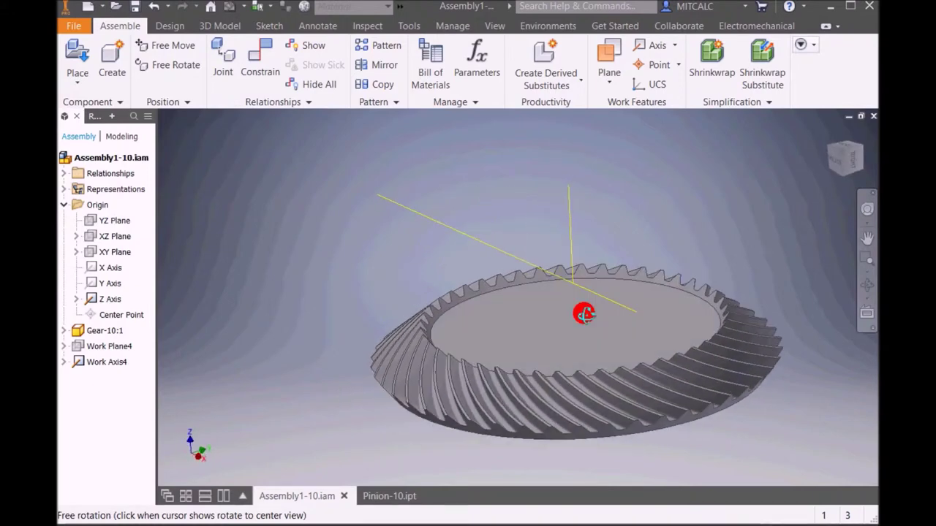
{"action": "left_click", "coordinate": [78, 51]}
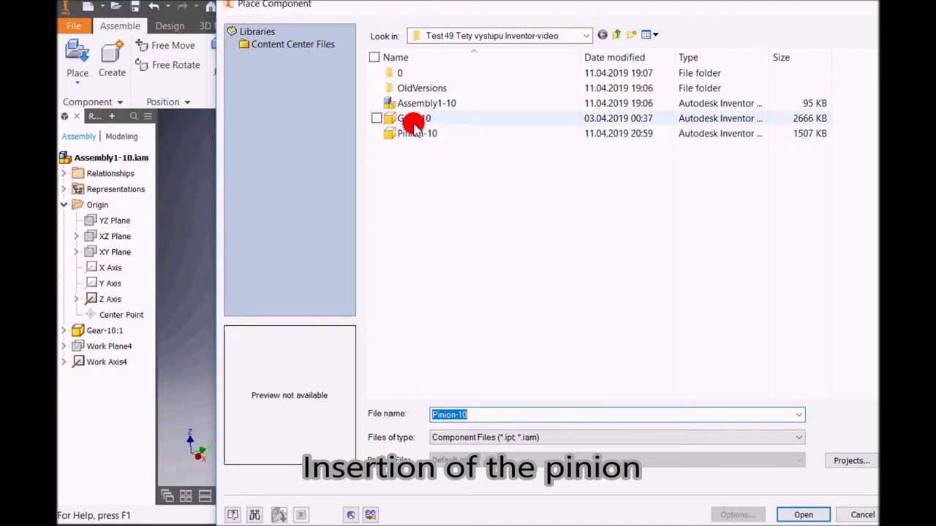
{"action": "double_click", "coordinate": [414, 136]}
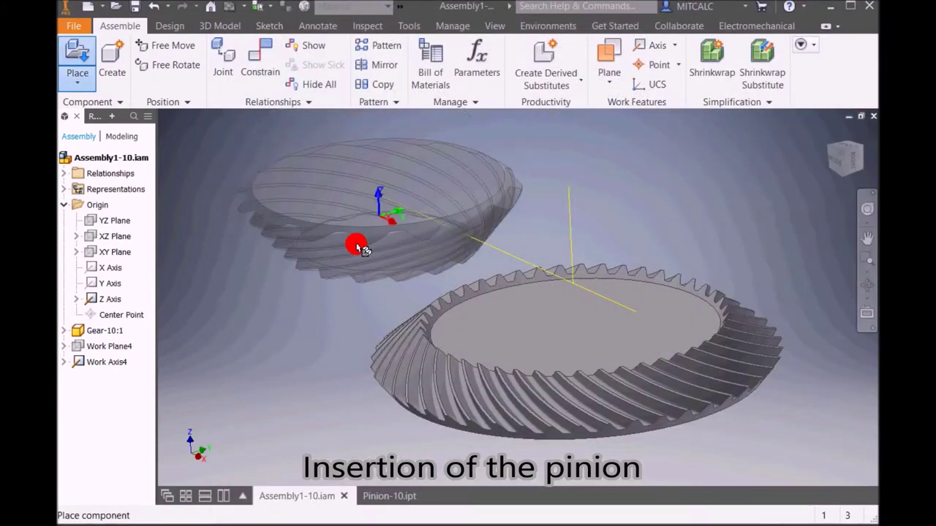
{"action": "left_click", "coordinate": [343, 229]}
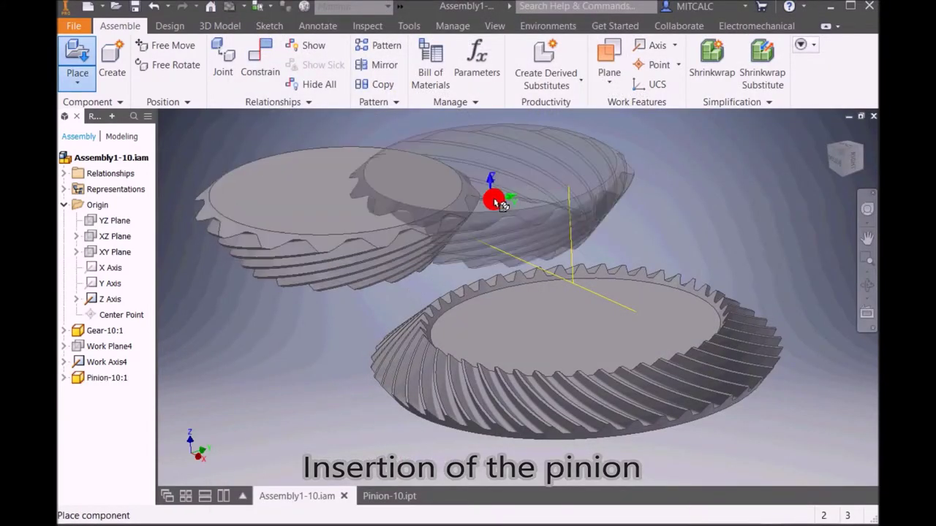
{"action": "key", "text": "Escape"}
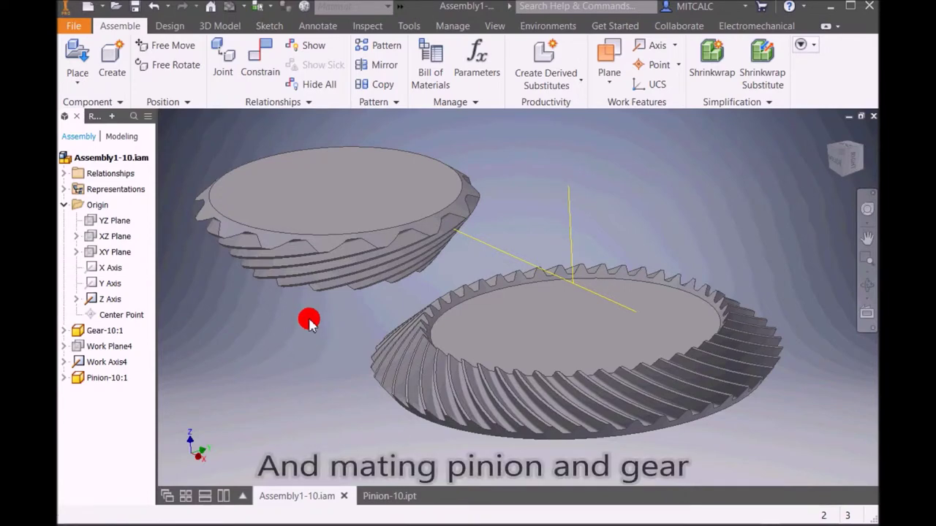
- Mate the pinion's Z axis to the gear's axis
{"action": "key", "text": "c"}
{"action": "left_click", "coordinate": [66, 380]}
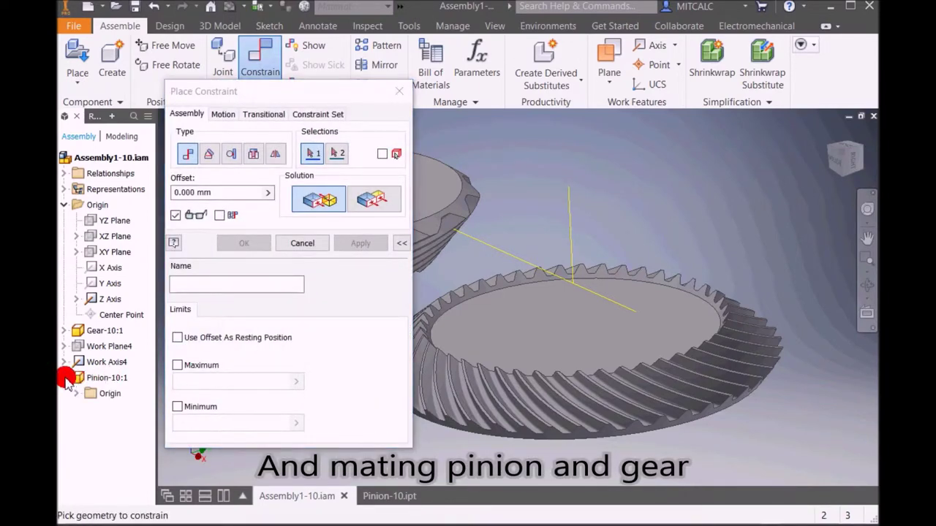
{"action": "left_click", "coordinate": [76, 394]}
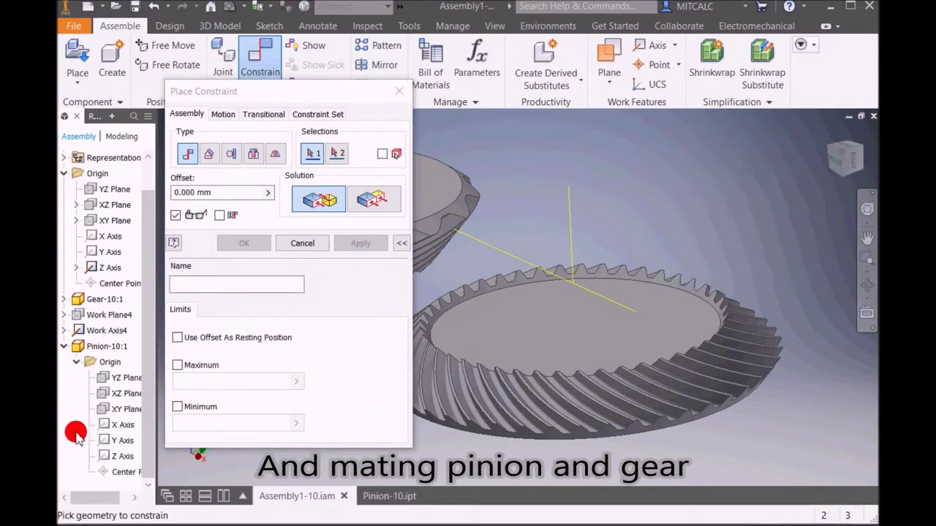
{"action": "left_click", "coordinate": [124, 456]}
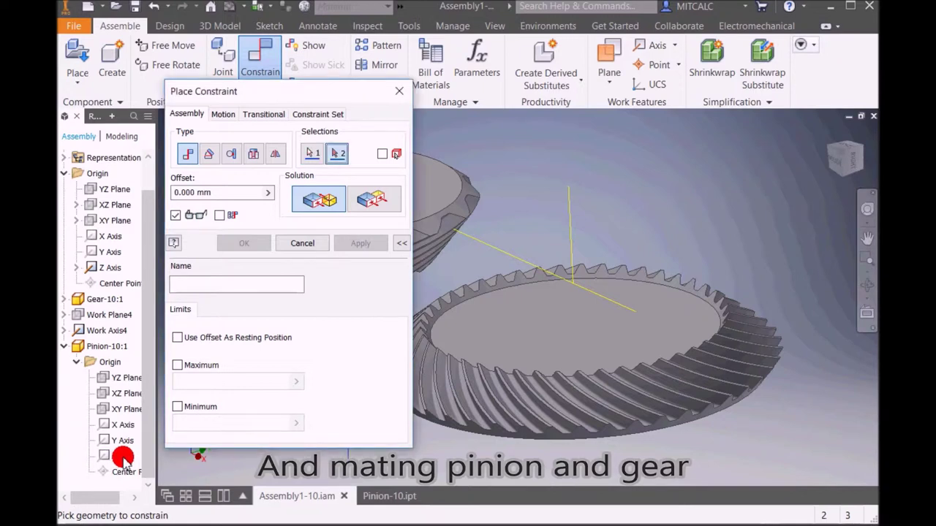
{"action": "left_click", "coordinate": [503, 255]}
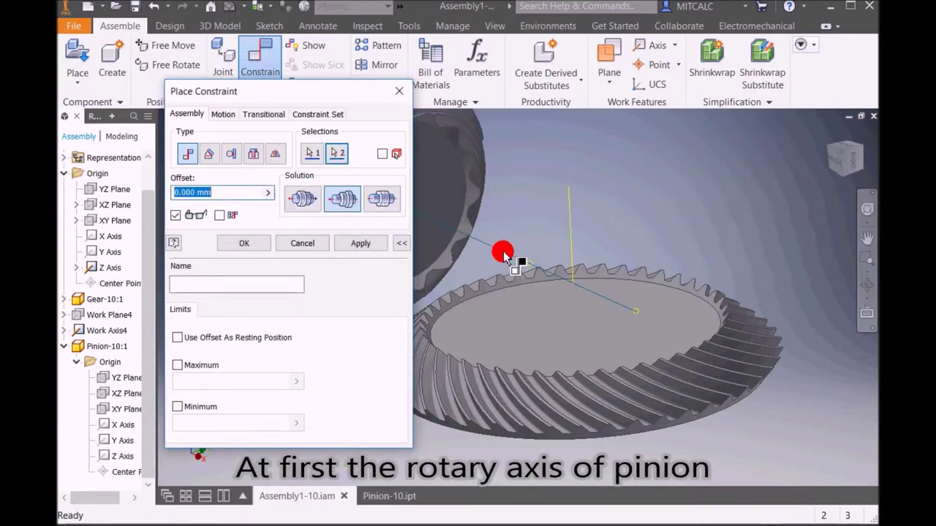
{"action": "left_click", "coordinate": [363, 243]}
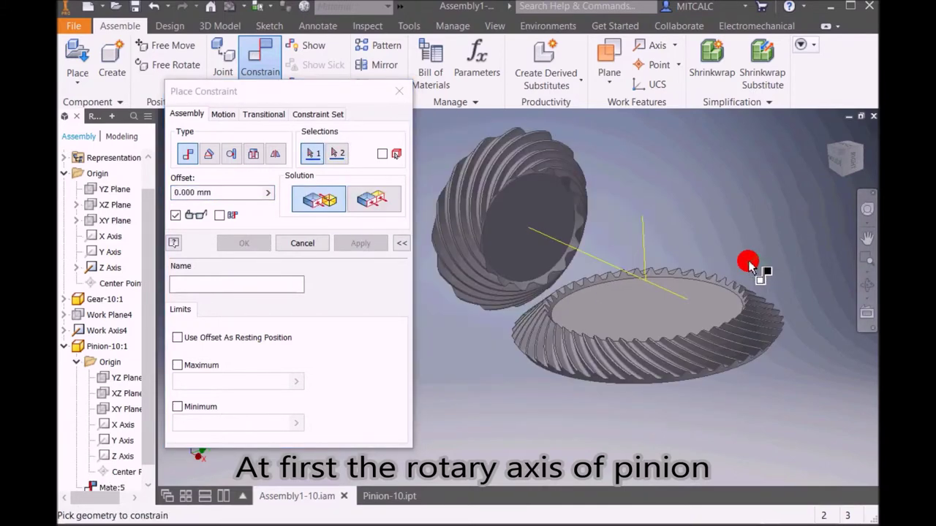
- Start a mate between the pinion's back face and the YZ plane
{"action": "key", "text": "F4"}
{"action": "mouse_move", "coordinate": [580, 243]}
{"action": "left_mouse_down"}
{"action": "mouse_move", "coordinate": [502, 242]}
{"action": "mouse_move", "coordinate": [595, 197]}
{"action": "mouse_move", "coordinate": [665, 287]}
{"action": "left_mouse_up"}
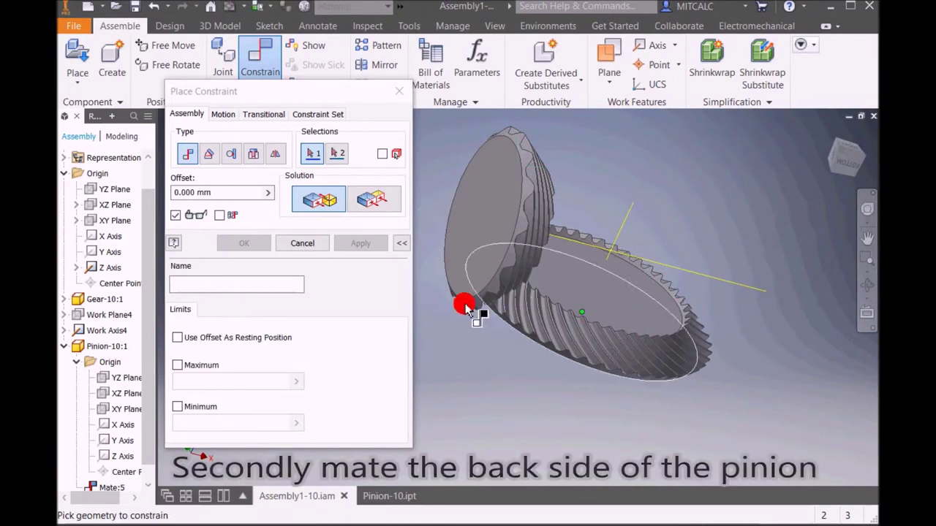
{"action": "left_click", "coordinate": [496, 189]}
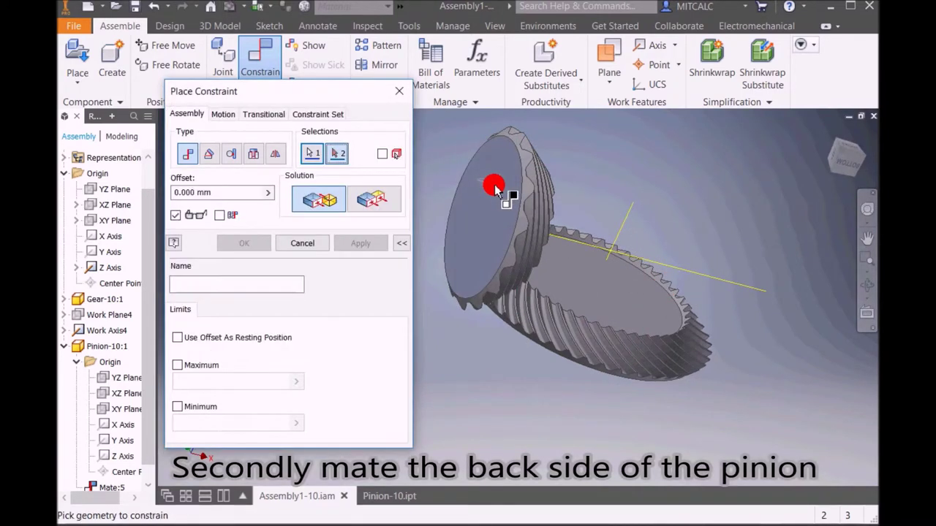
{"action": "left_click", "coordinate": [110, 191]}
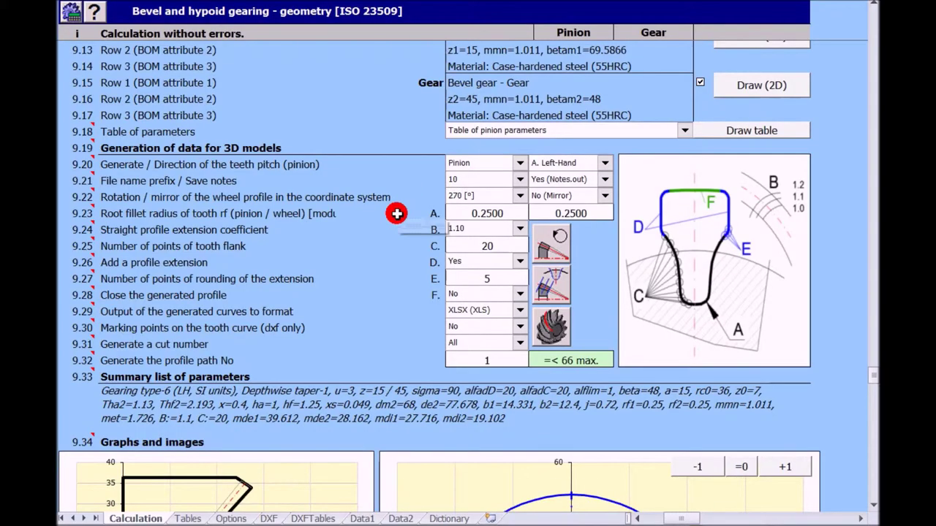
- Look up the pinion's external mounting distance in MITCalc
{"action": "scroll", "coordinate": [395, 212], "scroll_direction": "up", "scroll_amount": 5}
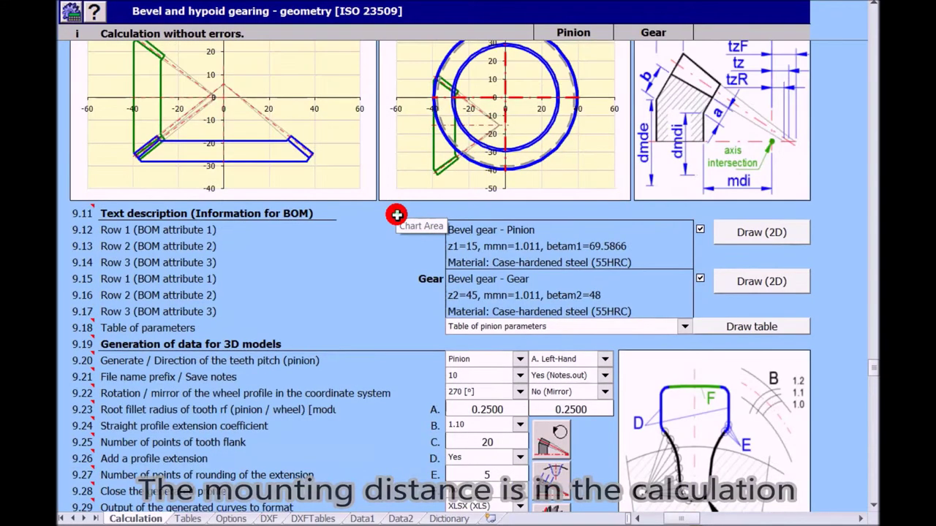
{"action": "scroll", "coordinate": [395, 212], "scroll_direction": "up", "scroll_amount": 5}
{"action": "left_click", "coordinate": [139, 183]}
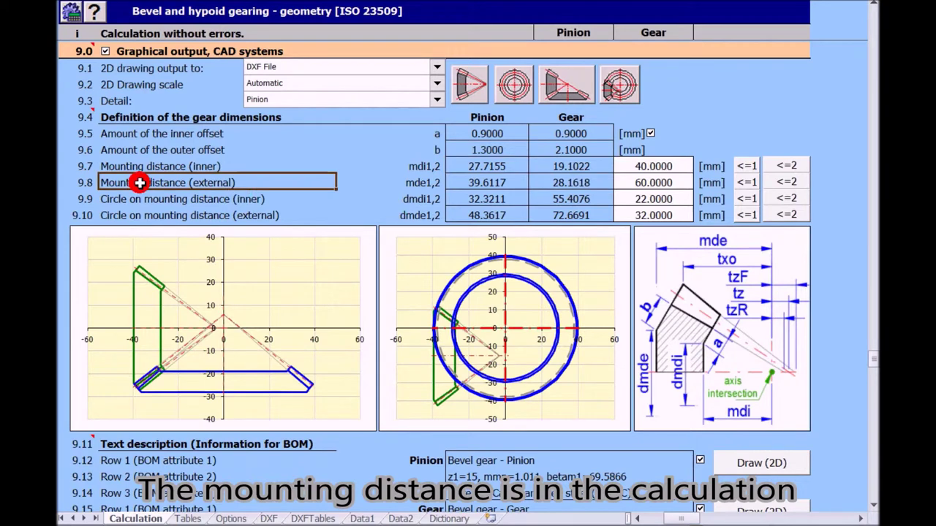
{"action": "left_click", "coordinate": [476, 185]}
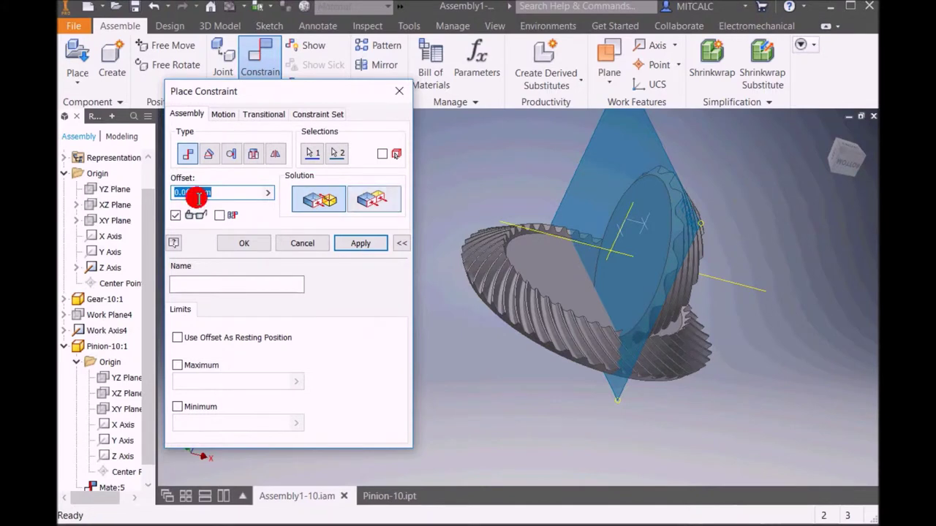
- Apply the back-face mate with a -39.612 mm offset
{"action": "key", "text": "BackSpace"}
{"action": "type", "text": "-"}
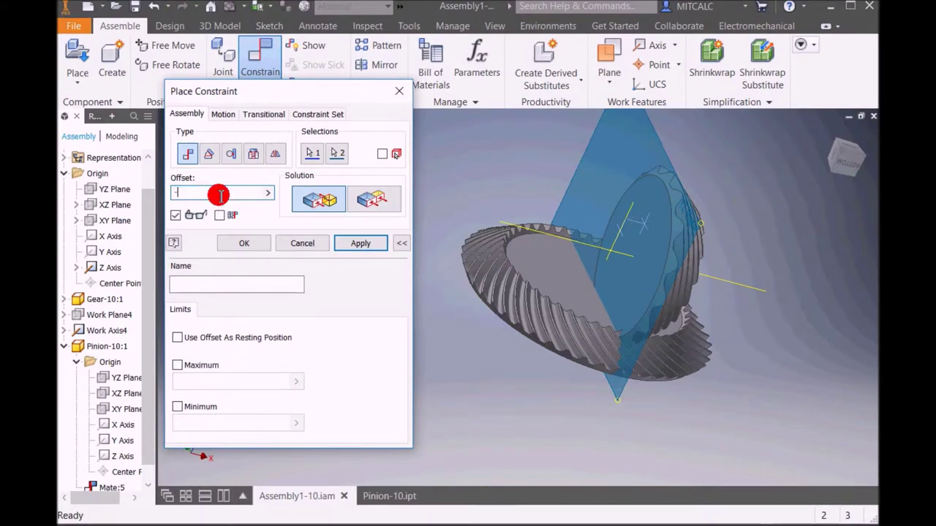
{"action": "type", "text": "39."}
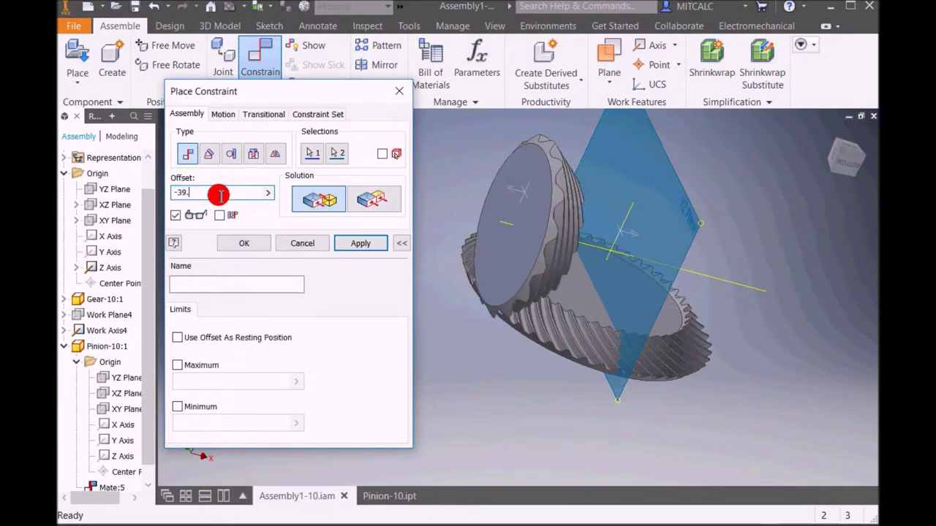
{"action": "type", "text": "612"}
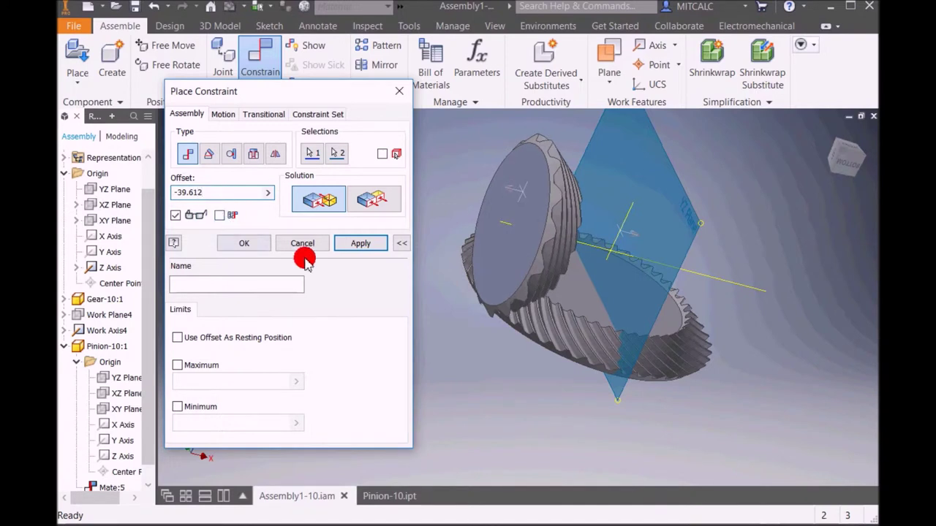
{"action": "left_click", "coordinate": [358, 245]}
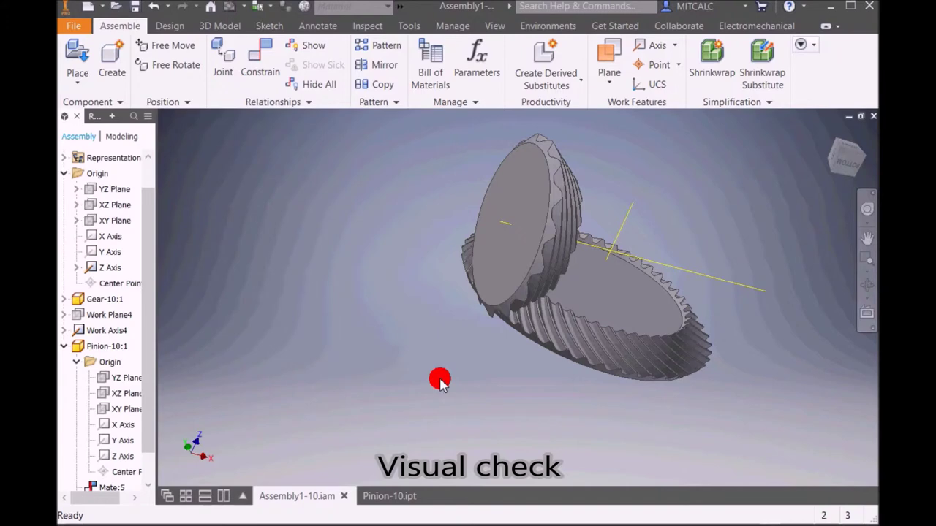
- Zoom in on the meshing teeth and nudge the pinion slightly against the gear
{"action": "key", "text": "F4"}
{"action": "mouse_move", "coordinate": [580, 297]}
{"action": "left_mouse_down"}
{"action": "mouse_move", "coordinate": [348, 300]}
{"action": "mouse_move", "coordinate": [560, 278]}
{"action": "mouse_move", "coordinate": [429, 282]}
{"action": "mouse_move", "coordinate": [330, 328]}
{"action": "mouse_move", "coordinate": [524, 283]}
{"action": "mouse_move", "coordinate": [314, 299]}
{"action": "mouse_move", "coordinate": [334, 290]}
{"action": "mouse_move", "coordinate": [450, 302]}
{"action": "mouse_move", "coordinate": [439, 299]}
{"action": "left_mouse_up"}
{"action": "key", "text": "Escape"}
{"action": "scroll", "coordinate": [455, 328], "scroll_direction": "up", "scroll_amount": 5}
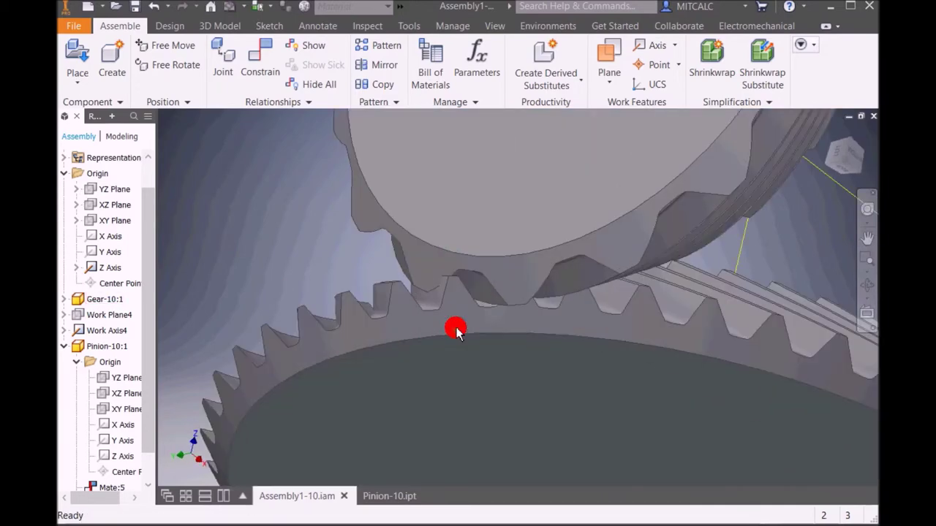
{"action": "left_click_drag", "start_coordinate": [545, 268], "coordinate": [510, 280]}
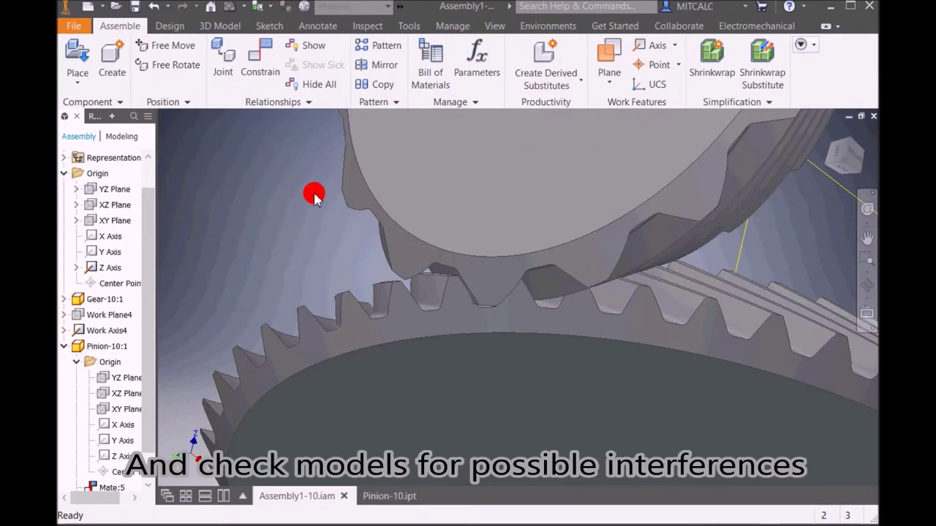
{"action": "left_click", "coordinate": [369, 28]}
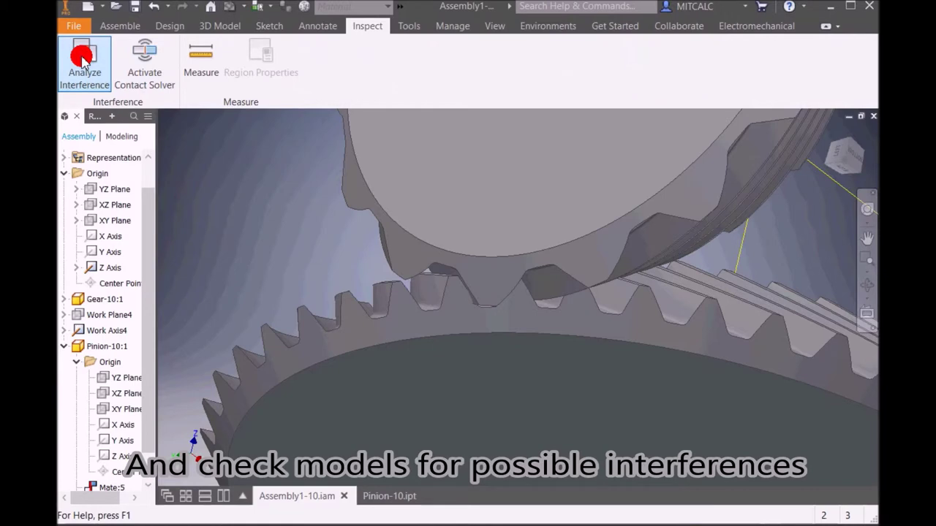
- Analyze interference between Gear-10 and Pinion-10, finding one 3.934 mm³ overlap
{"action": "left_click", "coordinate": [84, 61]}
{"action": "left_click", "coordinate": [417, 267]}
{"action": "left_click", "coordinate": [429, 226]}
{"action": "left_click", "coordinate": [379, 350]}
{"action": "left_click", "coordinate": [270, 226]}
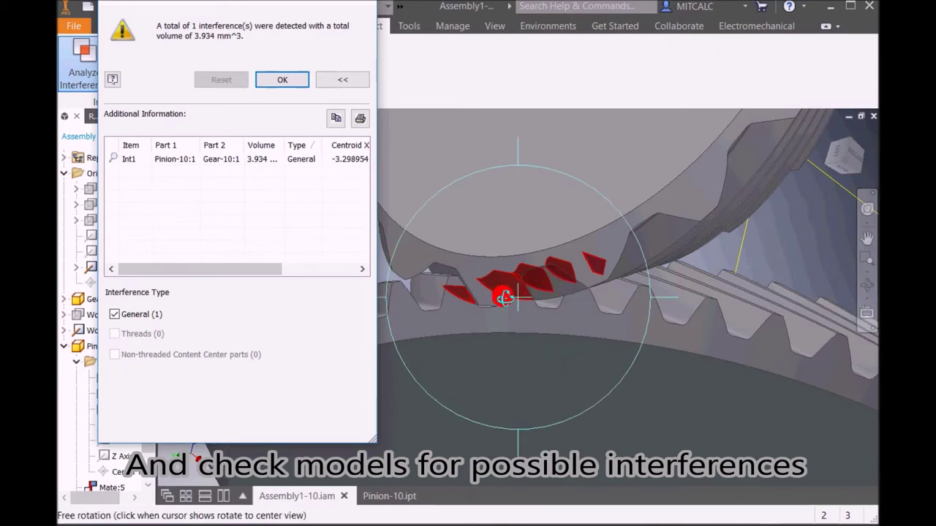
{"action": "middle_click_drag", "start_coordinate": [503, 294], "coordinate": [465, 300], "text": "shift"}
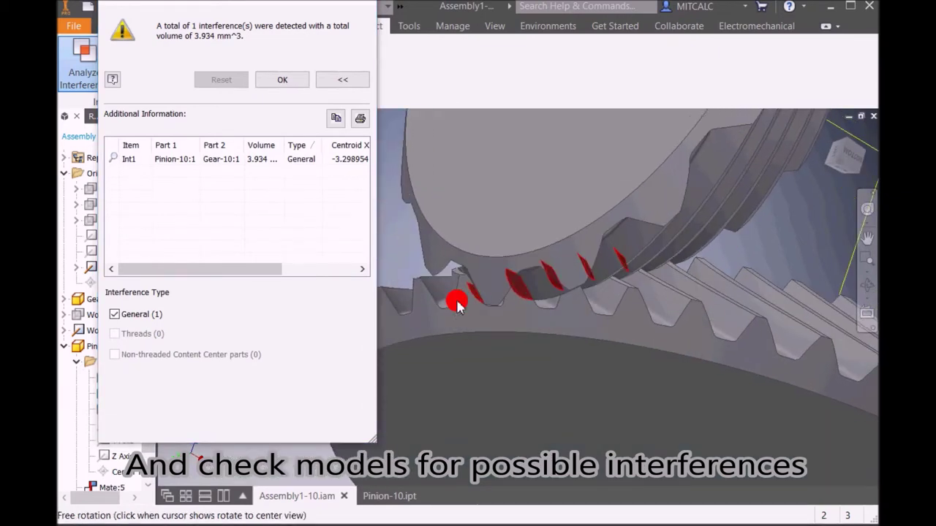
{"action": "left_click", "coordinate": [282, 80]}
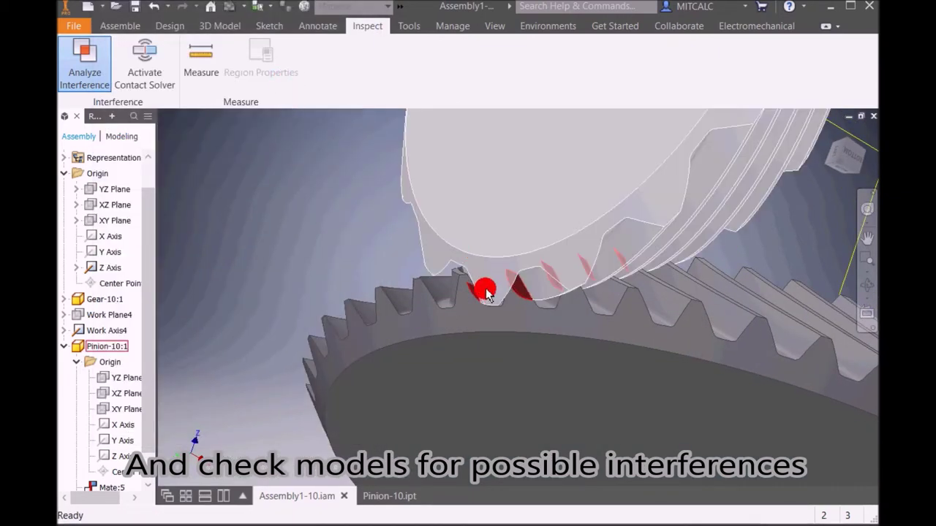
{"action": "scroll", "coordinate": [484, 288], "scroll_direction": "down", "scroll_amount": 3}
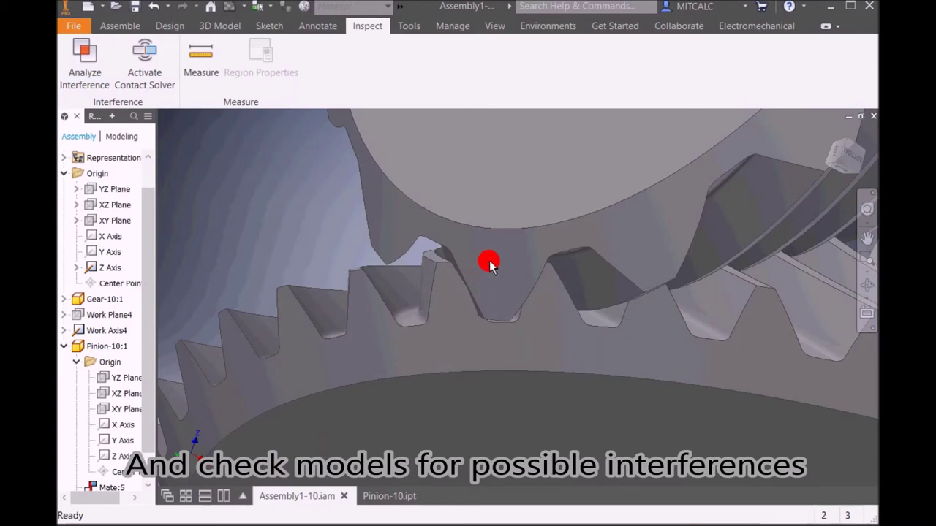
- Rerun the pinion–gear interference analysis, which now reports 0.012 mm³
{"action": "left_click", "coordinate": [489, 267]}
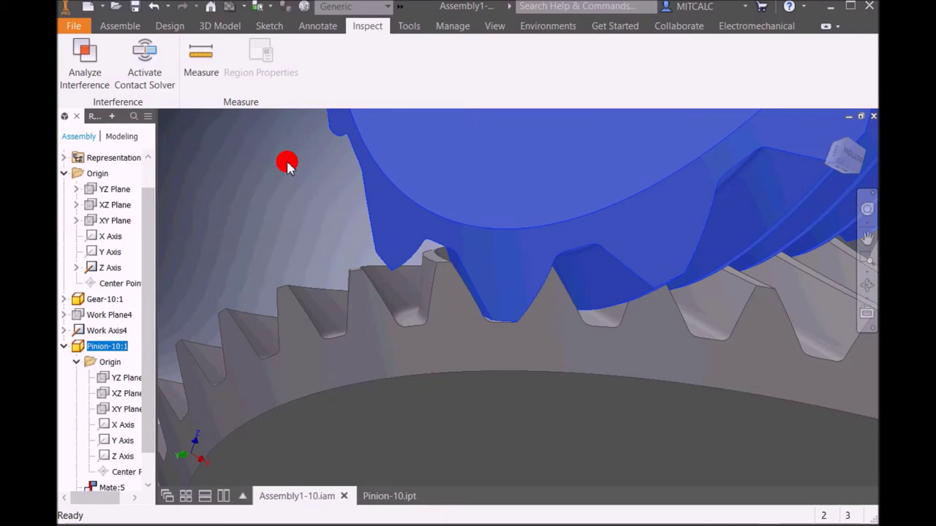
{"action": "left_click", "coordinate": [86, 55]}
{"action": "left_click", "coordinate": [373, 361]}
{"action": "left_click", "coordinate": [289, 227]}
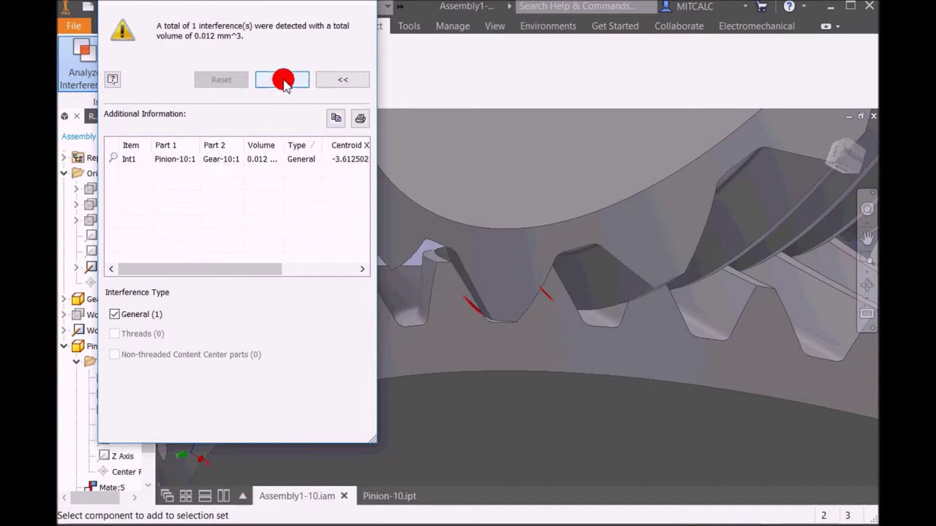
{"action": "left_click", "coordinate": [282, 80]}
- Clear the selection and launch another interference analysis
{"action": "left_click", "coordinate": [458, 240]}
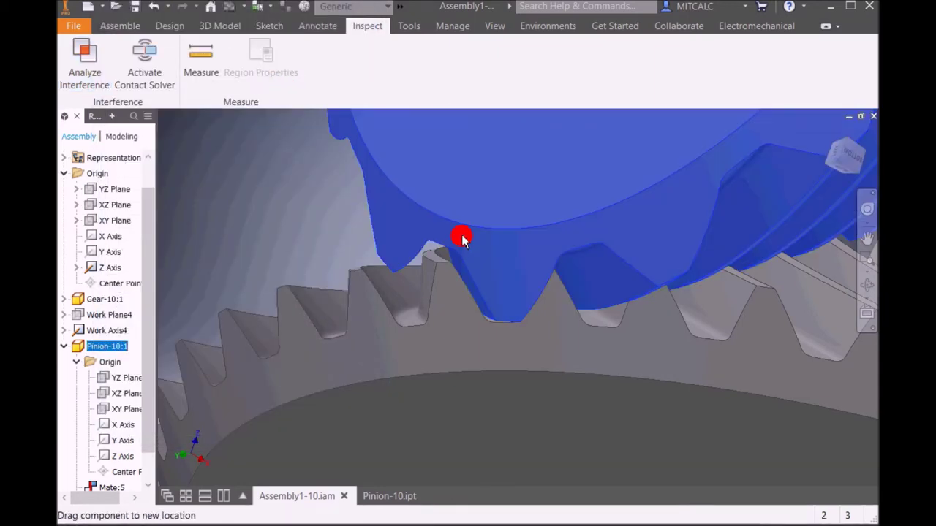
{"action": "left_click", "coordinate": [306, 214]}
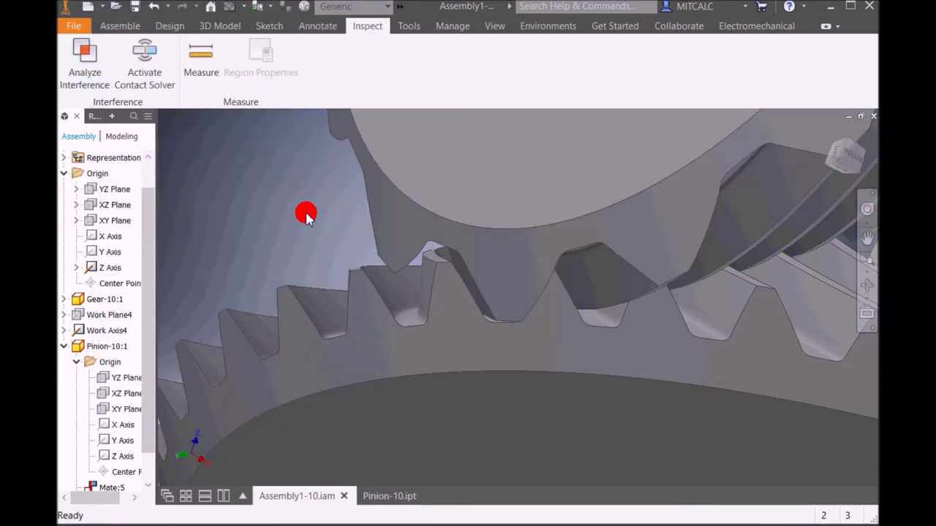
{"action": "left_click", "coordinate": [102, 82]}
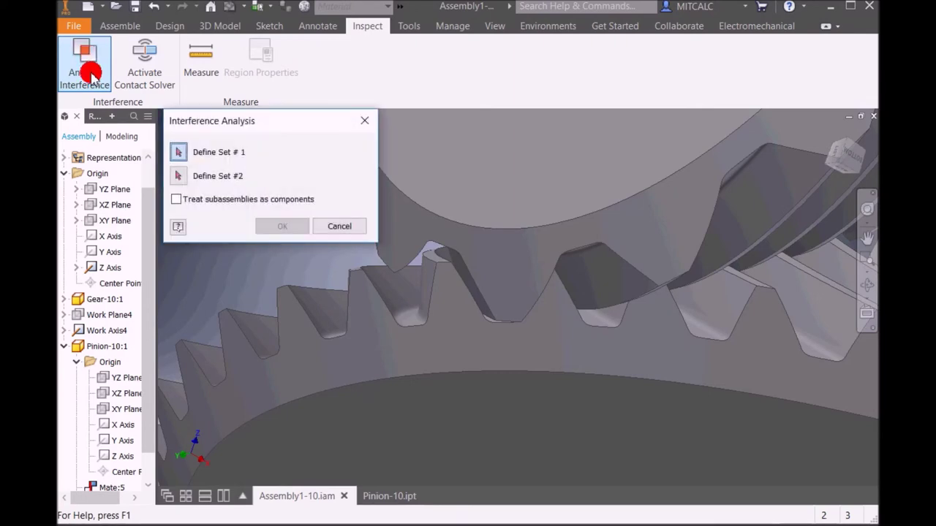
- Check Pinion-10 against Gear-10 and confirm no interferences are detected
{"action": "left_click", "coordinate": [460, 228]}
{"action": "left_click", "coordinate": [374, 358]}
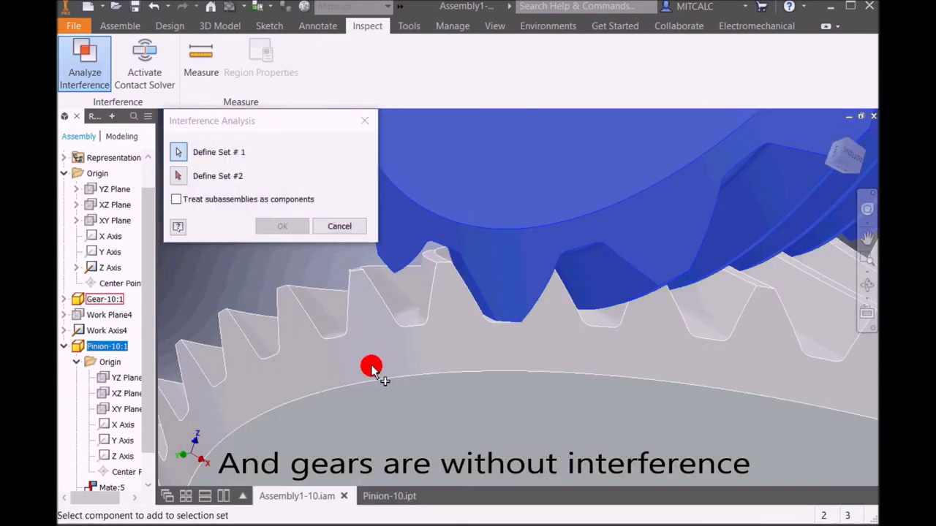
{"action": "left_click", "coordinate": [290, 226]}
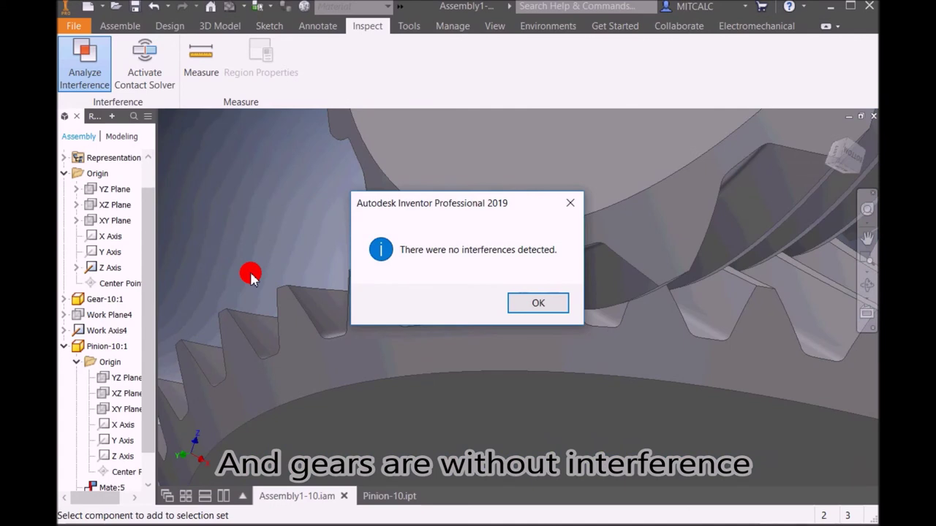
{"action": "left_click", "coordinate": [532, 309]}
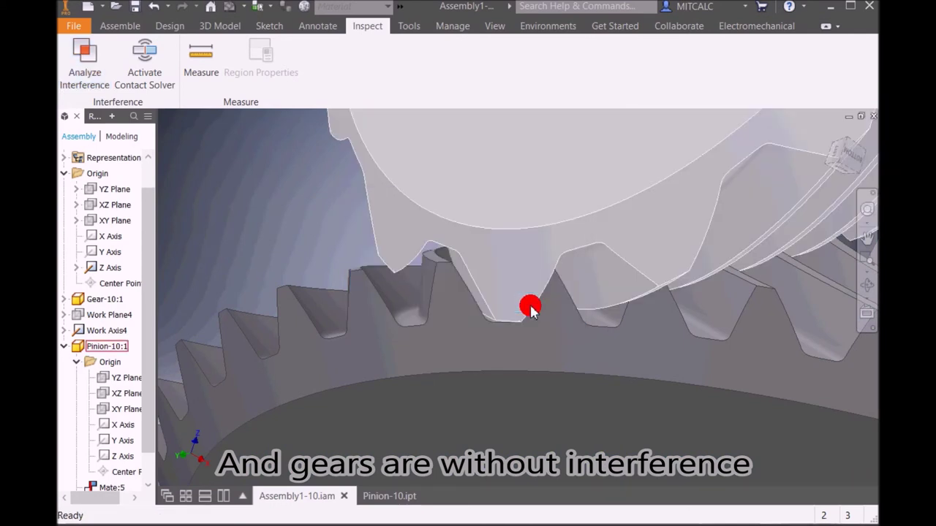